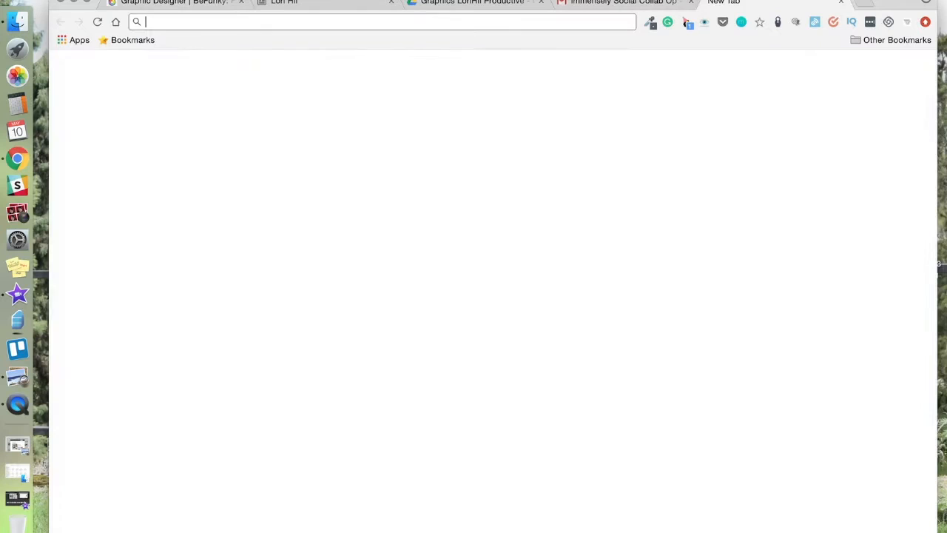
Step: Open unsplash.com, view the Machu Picchu reference graphic on the client's website, and return to the BeFunky designer
key(Return)
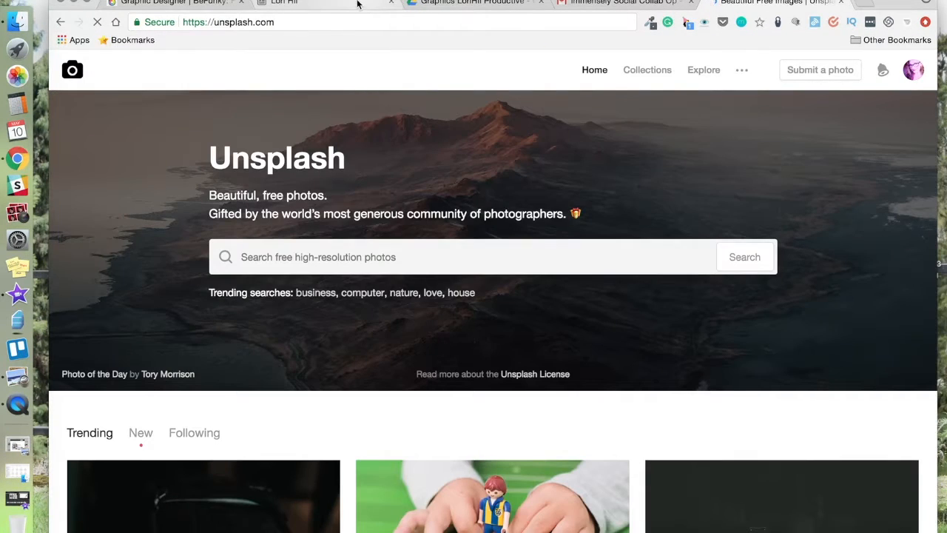
click(357, 3)
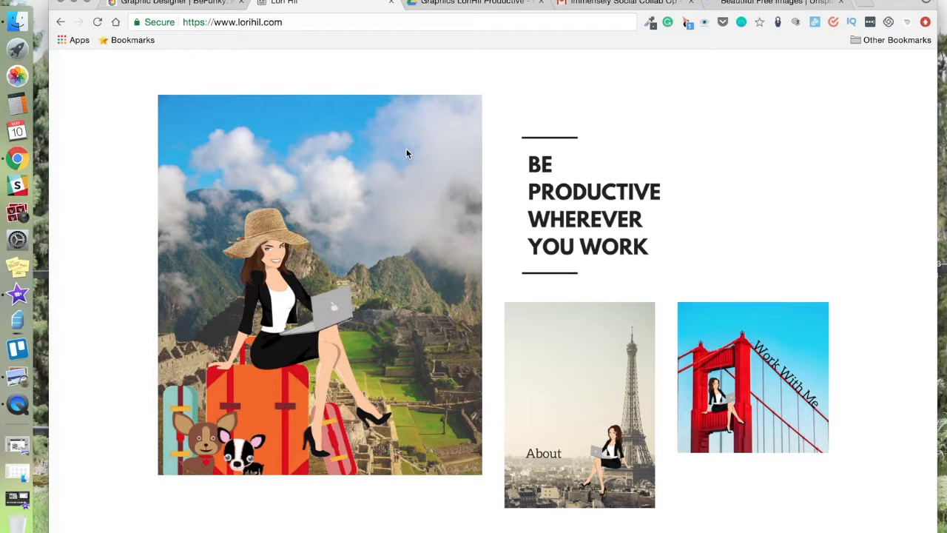
click(762, 3)
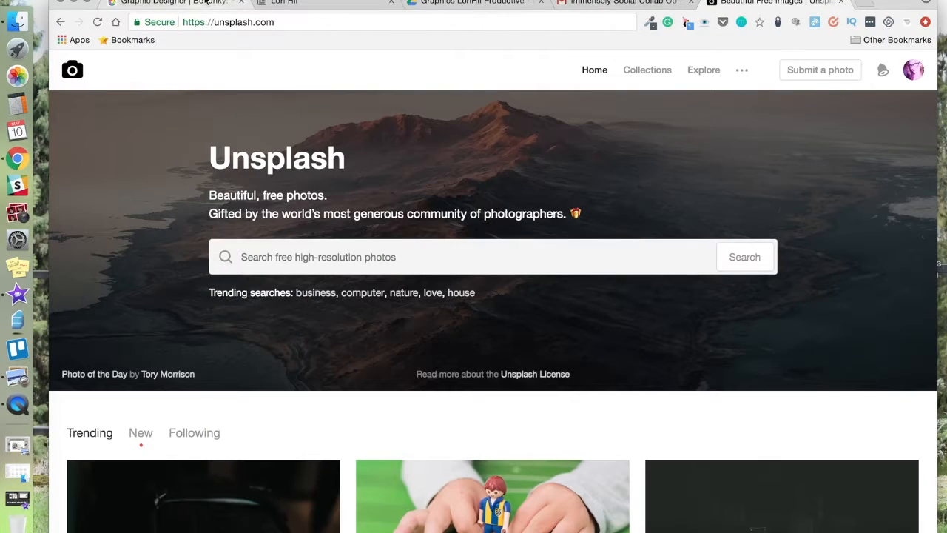
click(208, 3)
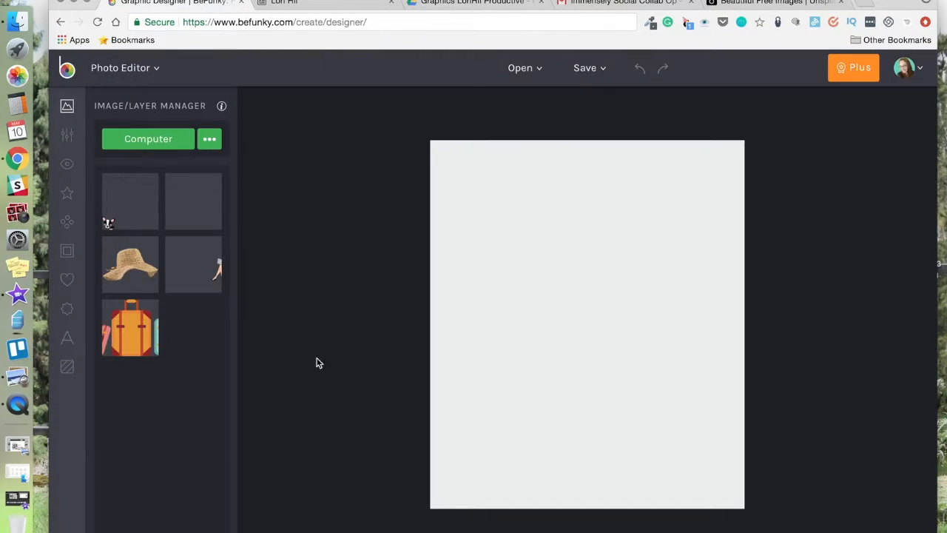
Step: Search the stock images for "Machu Picchu" and add the photo of the cloudy peak with blue sky to the project's images
click(211, 148)
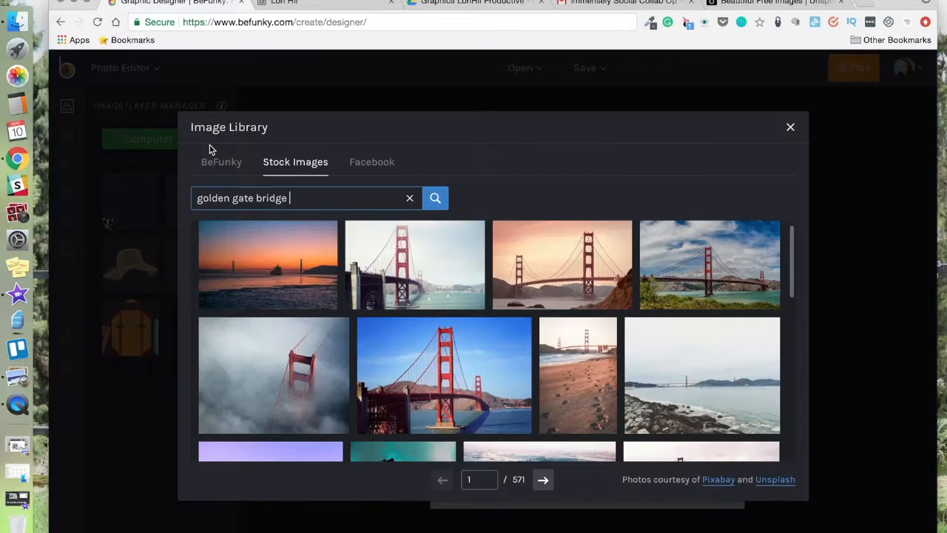
key(super+a)
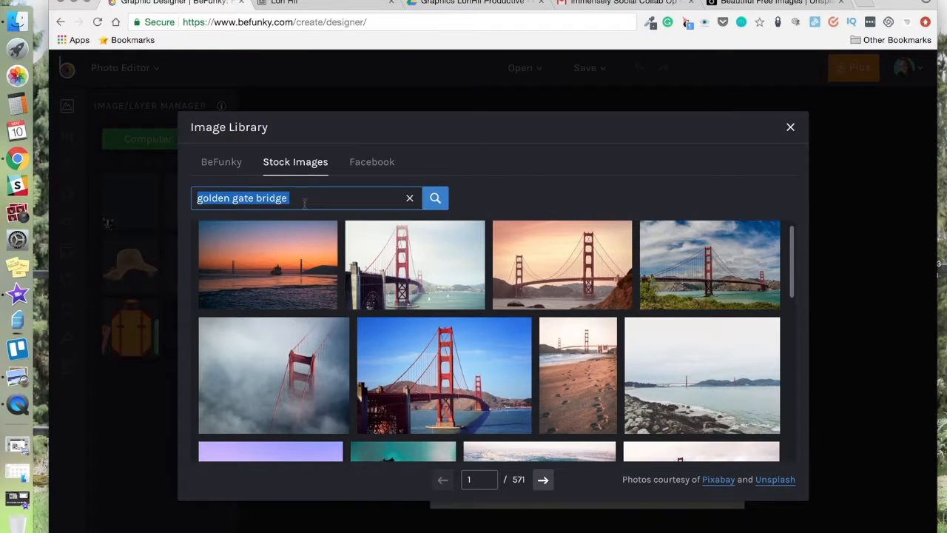
click(409, 197)
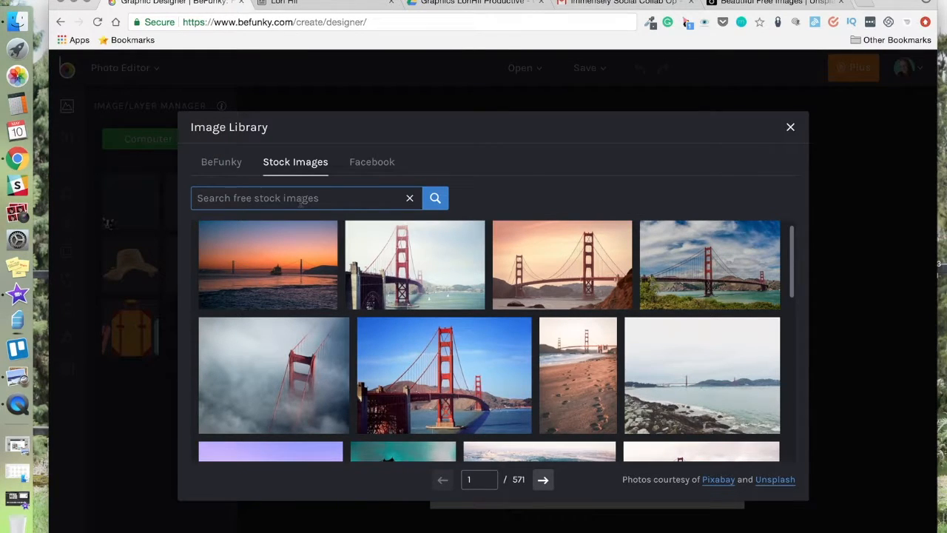
text(Machu Picchu)
key(Return)
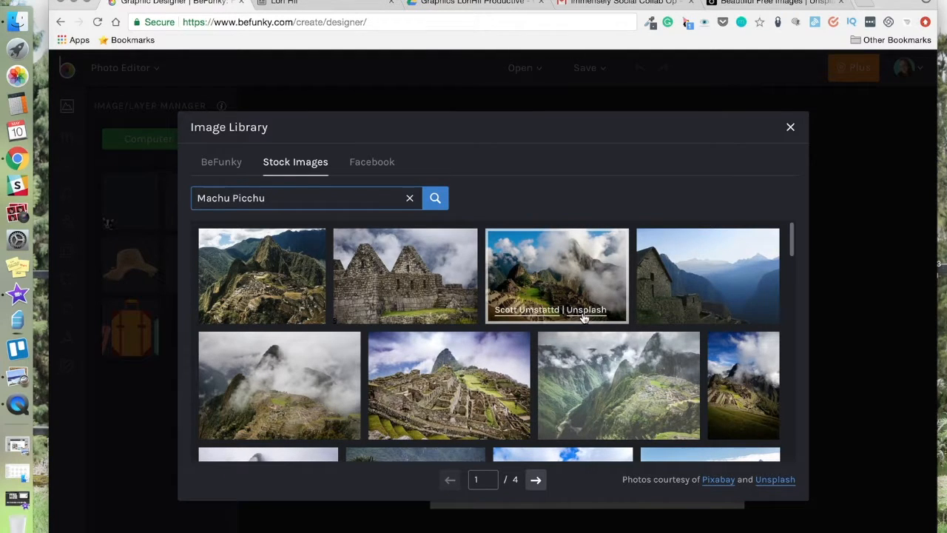
click(540, 281)
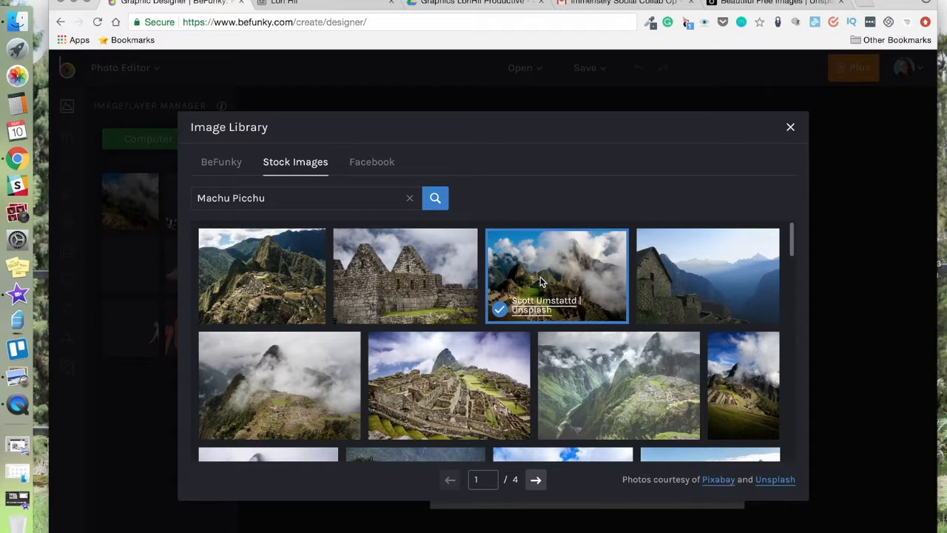
click(790, 127)
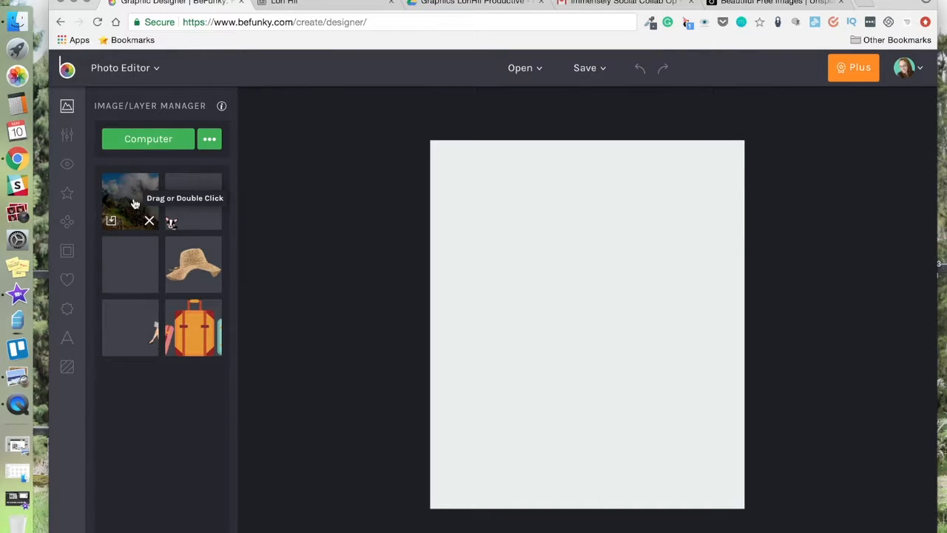
Step: Place the Machu Picchu photo on the blank canvas, then enlarge and position it so it covers the whole canvas
drag(141, 200, 612, 230)
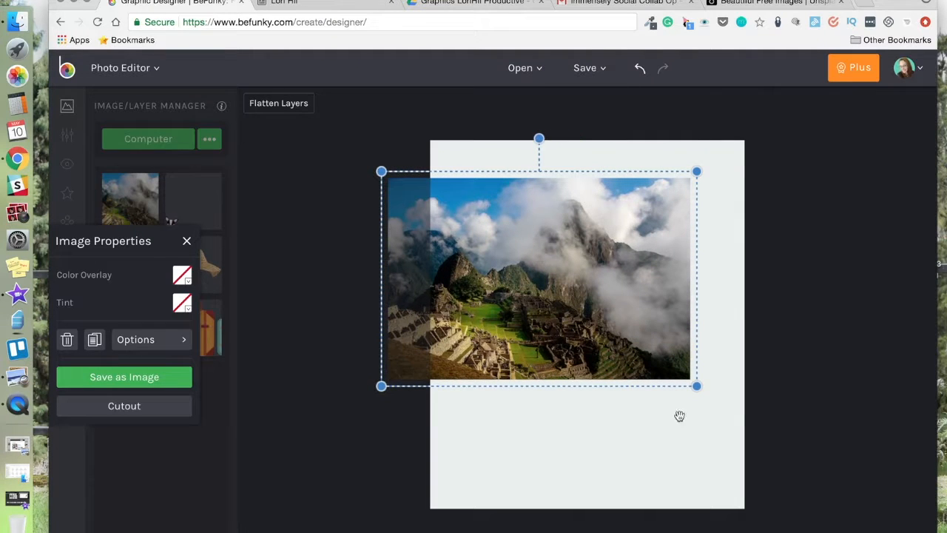
drag(696, 386, 936, 512)
drag(858, 204, 900, 167)
drag(566, 403, 534, 410)
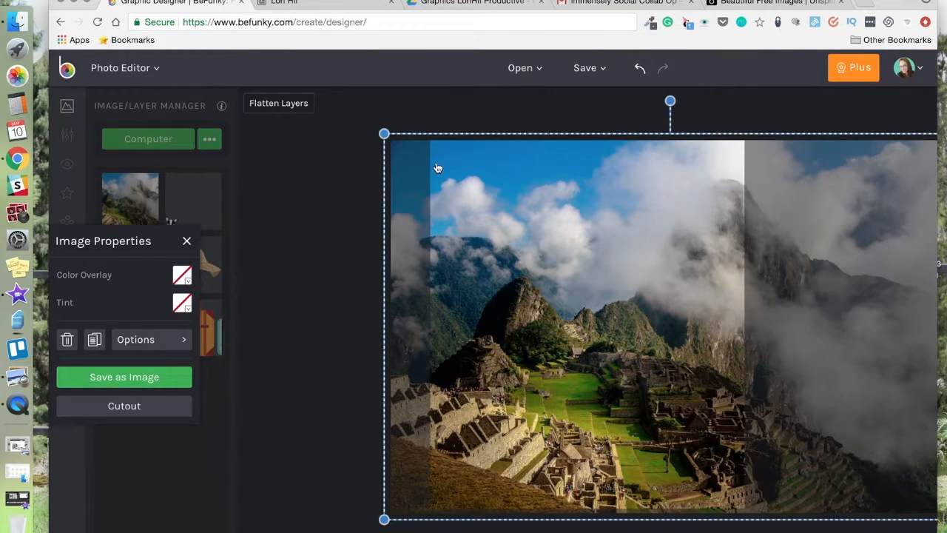
click(344, 156)
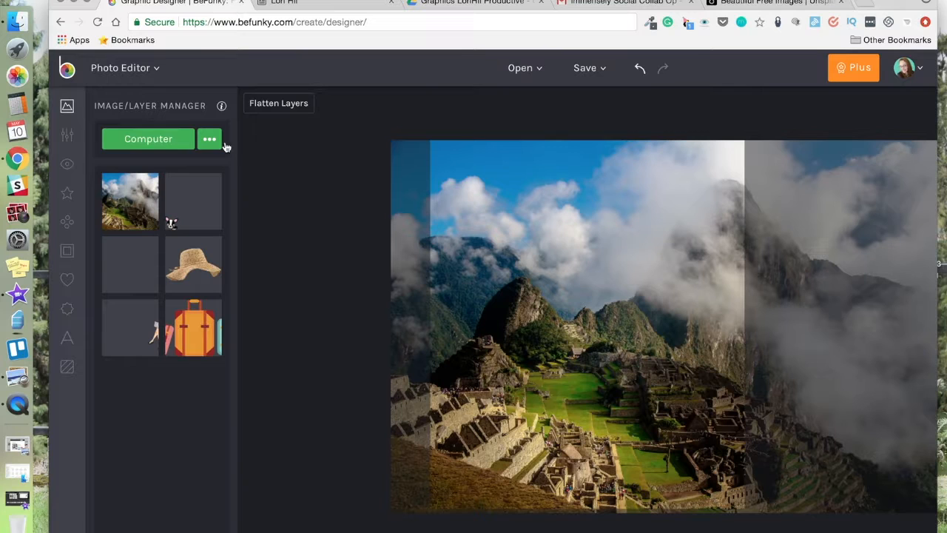
Step: Import the "Let The Adventure Begin" PNG of the woman on suitcases from the Desktop
click(156, 140)
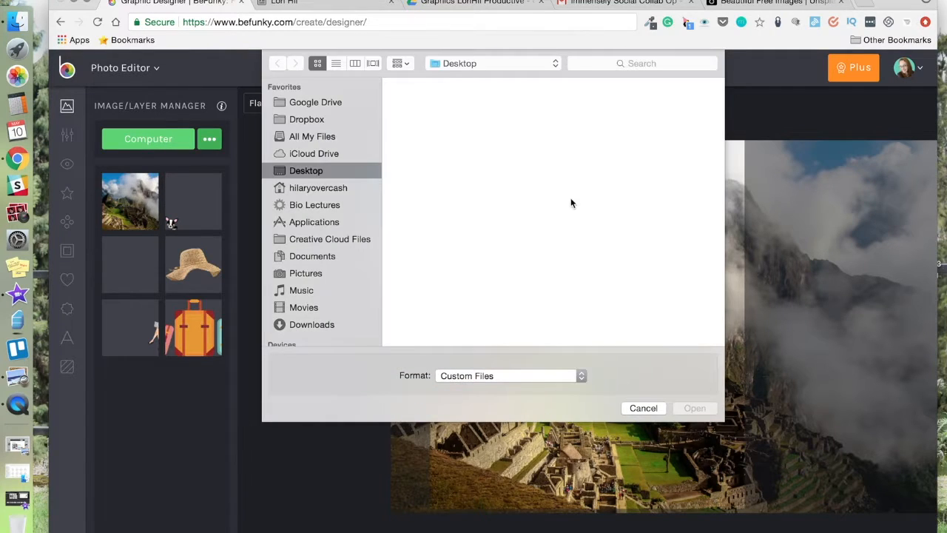
scroll(571, 202, down, 3)
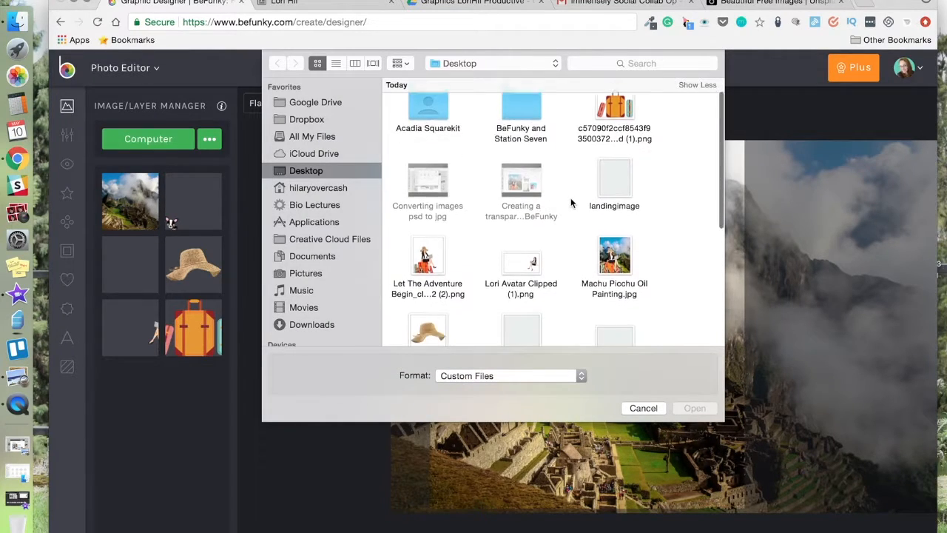
click(426, 215)
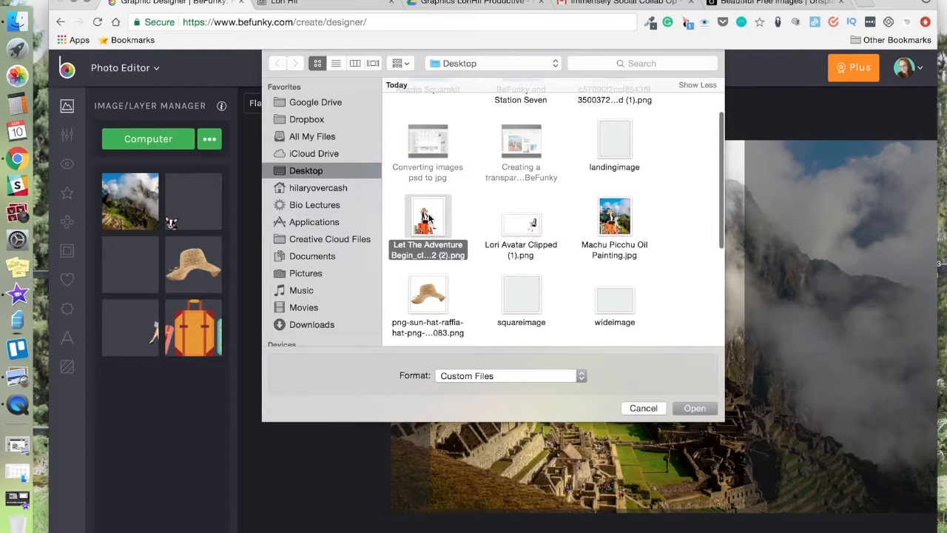
click(699, 410)
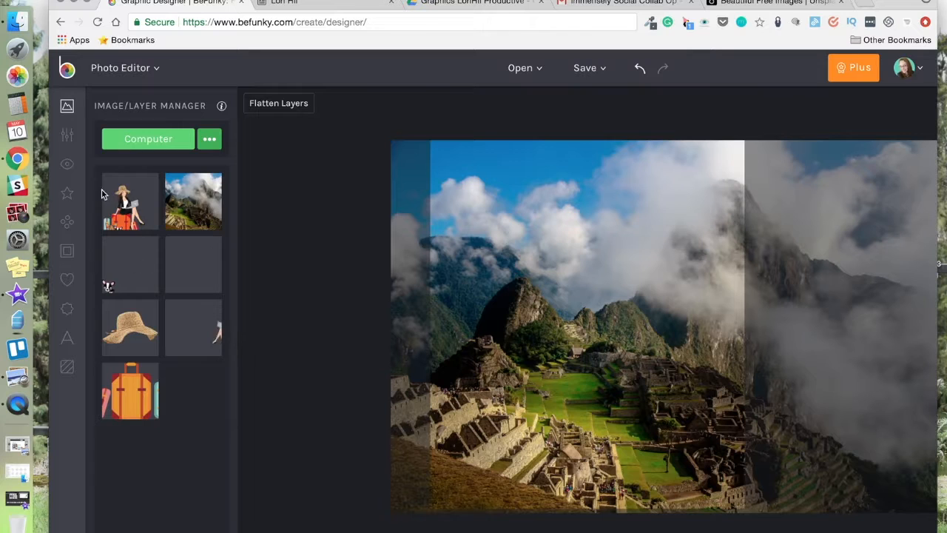
Step: Place the woman-on-suitcases image over the photo, enlarging and aligning it with the canvas's lower-left corner to match the website reference
drag(126, 202, 471, 391)
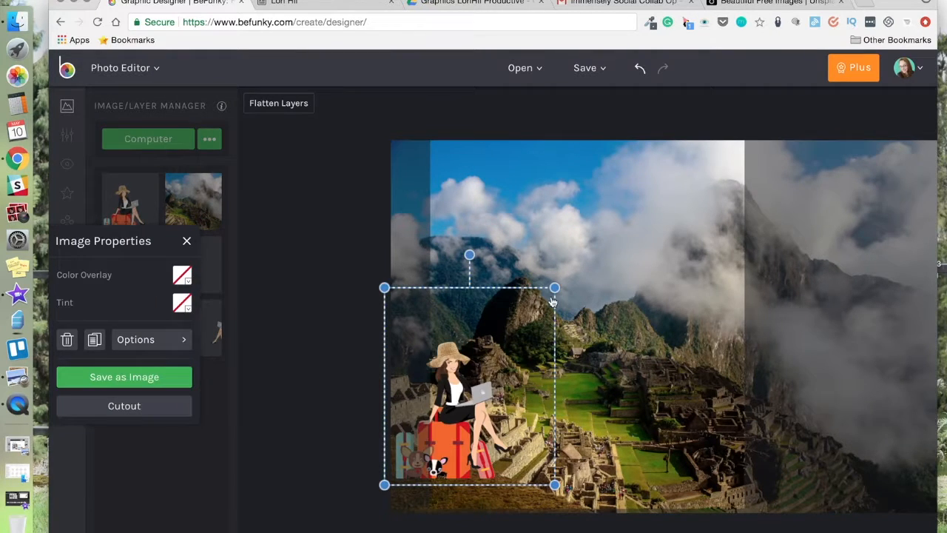
drag(761, 270, 786, 259)
drag(484, 349, 524, 373)
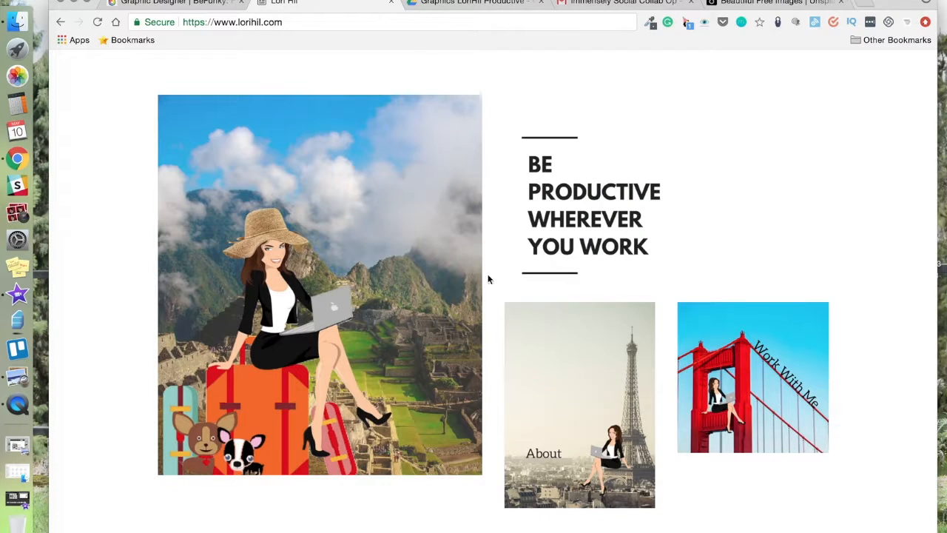
click(208, 4)
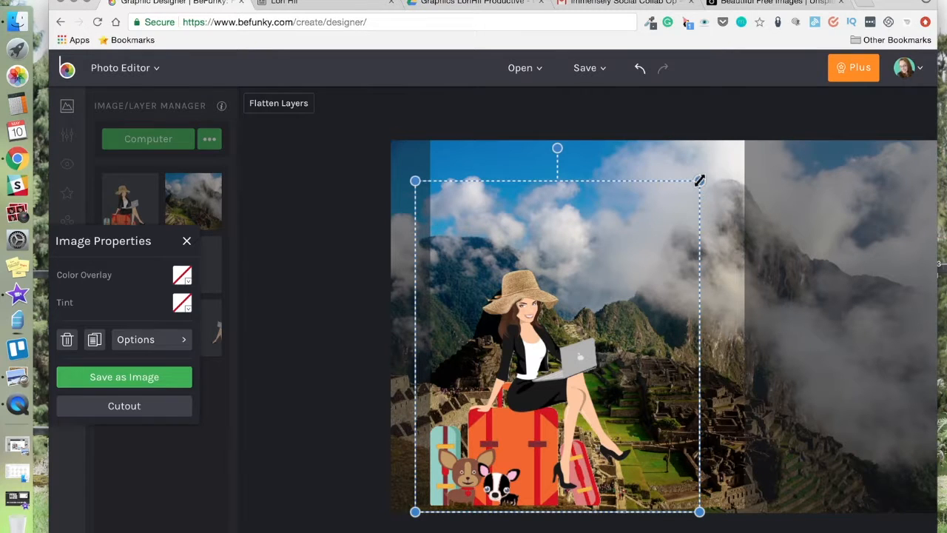
drag(700, 181, 711, 168)
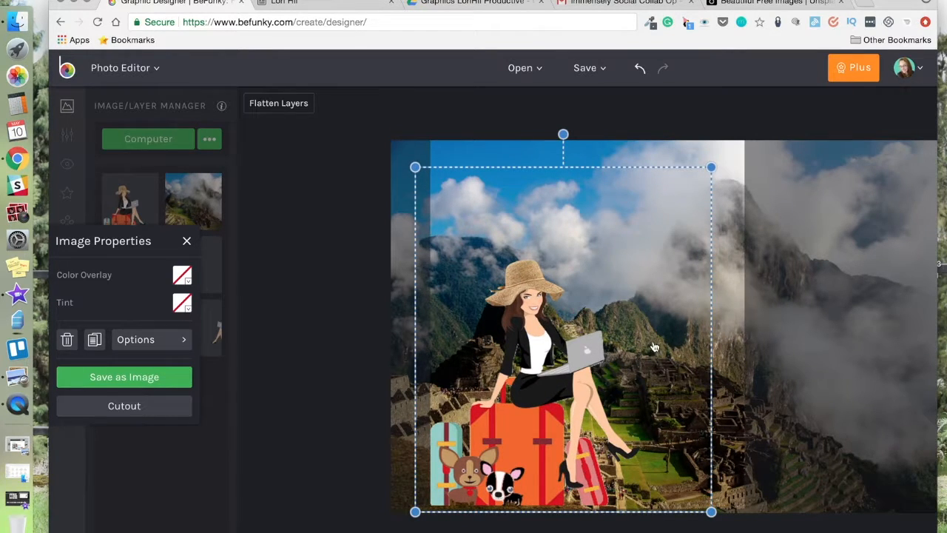
click(474, 116)
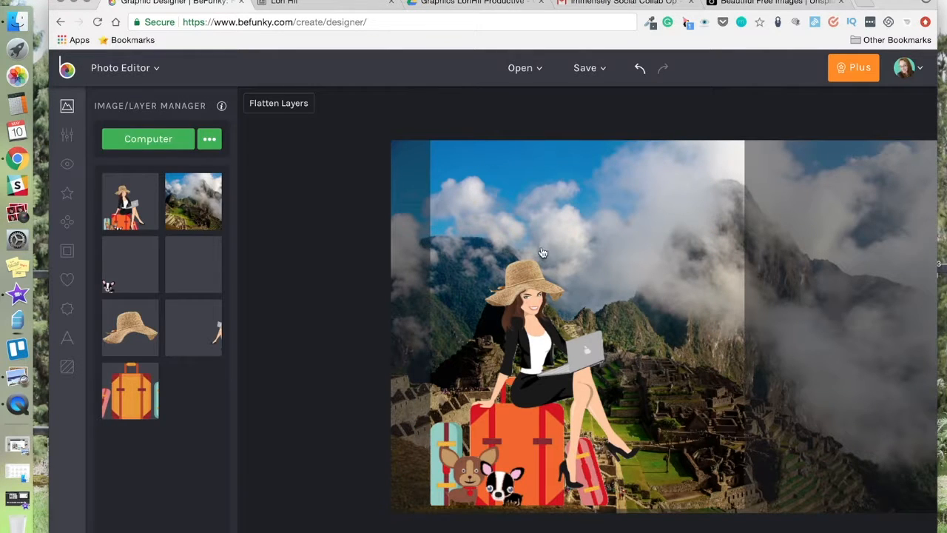
Step: Flatten the layers and add the Oil Painting DLX effect from Digital Art to the composition at a moderately reduced strength
click(530, 456)
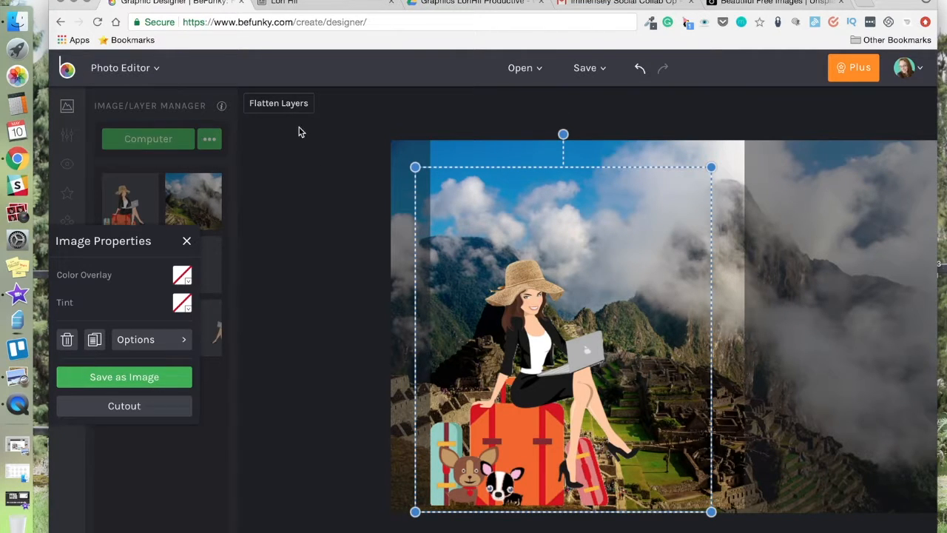
click(279, 108)
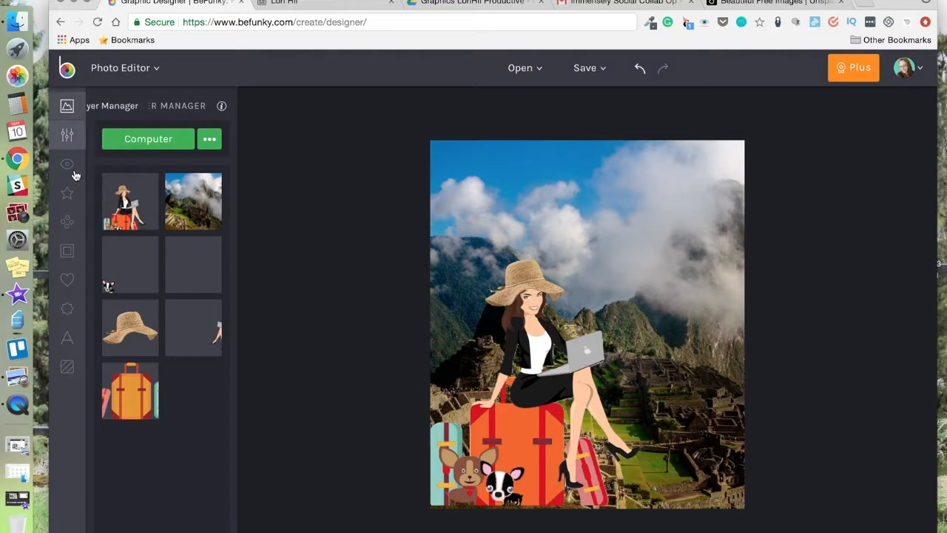
click(68, 222)
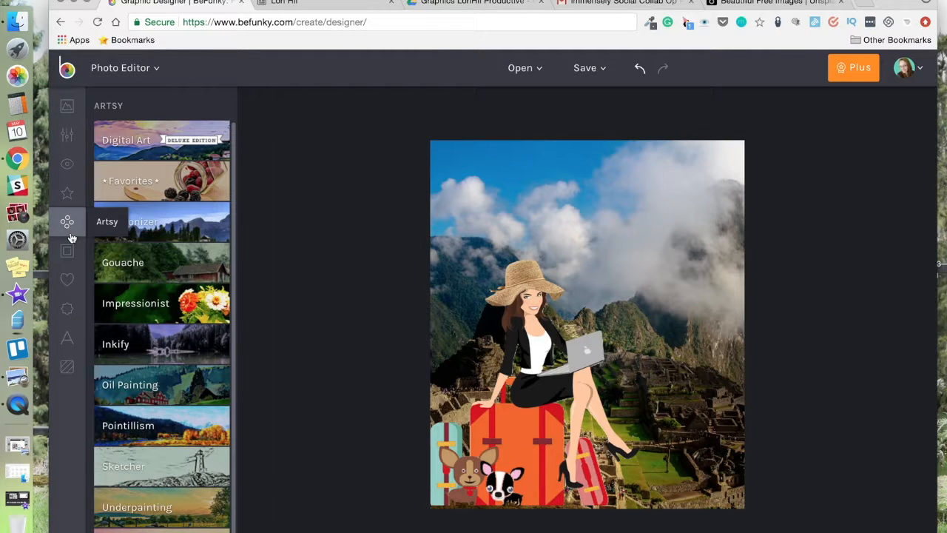
click(136, 142)
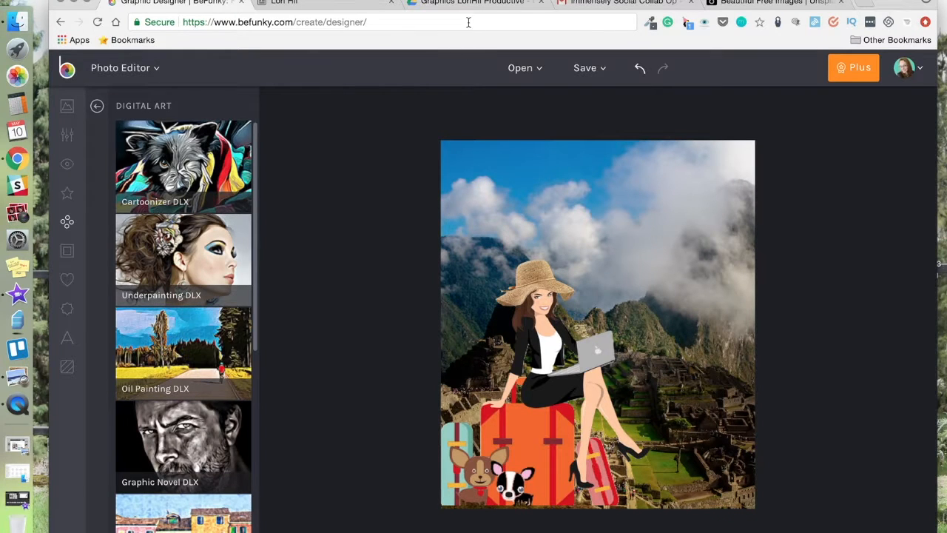
click(355, 6)
click(179, 349)
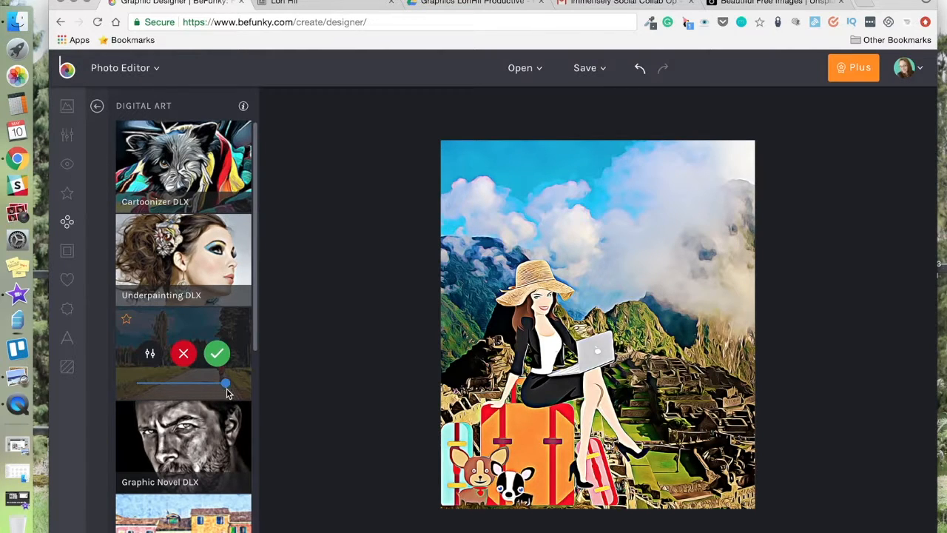
mouse_move(227, 386)
mouse_down()
mouse_move(137, 383)
mouse_move(270, 383)
mouse_up()
drag(225, 383, 208, 383)
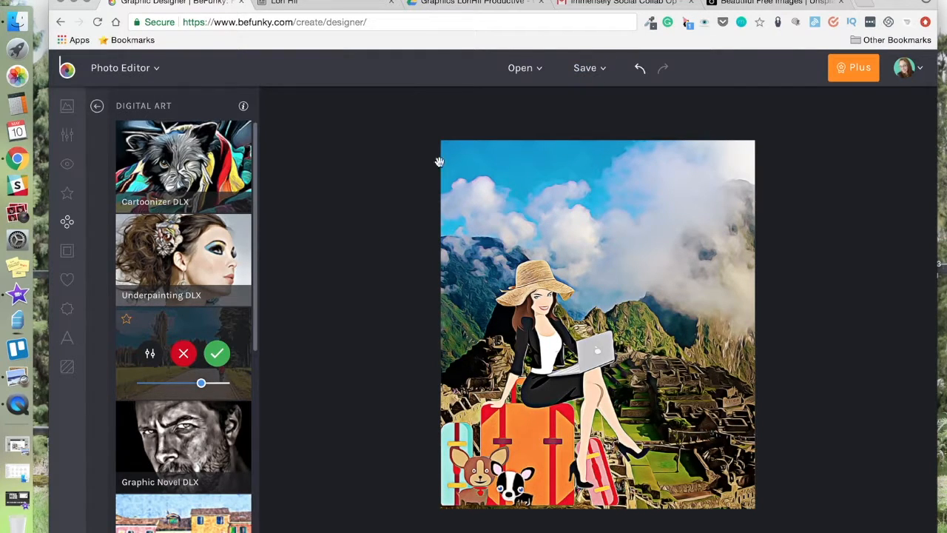
Step: Save the composition to the computer as a JPG named "Machu Picchu Oil Painting" at quality 100
click(589, 69)
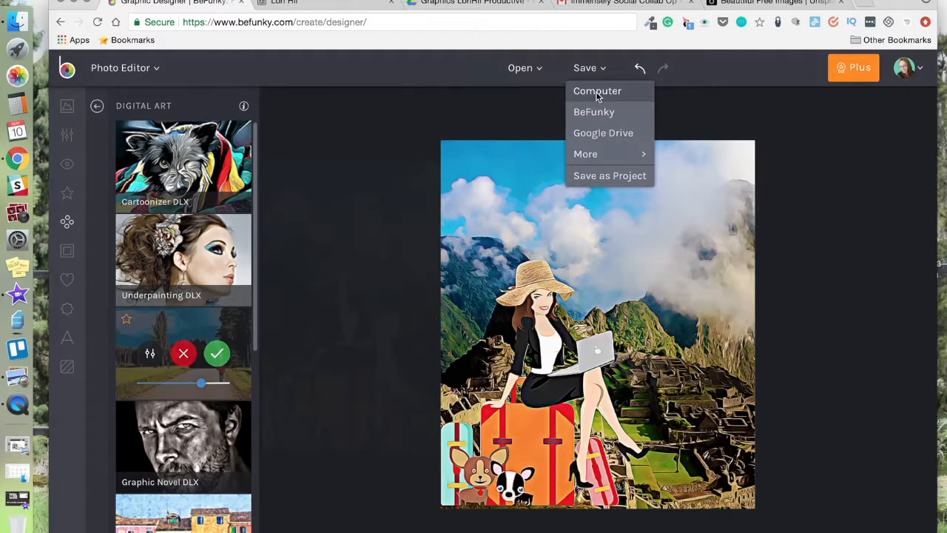
click(597, 92)
text(Machu Picchu Oil Painting)
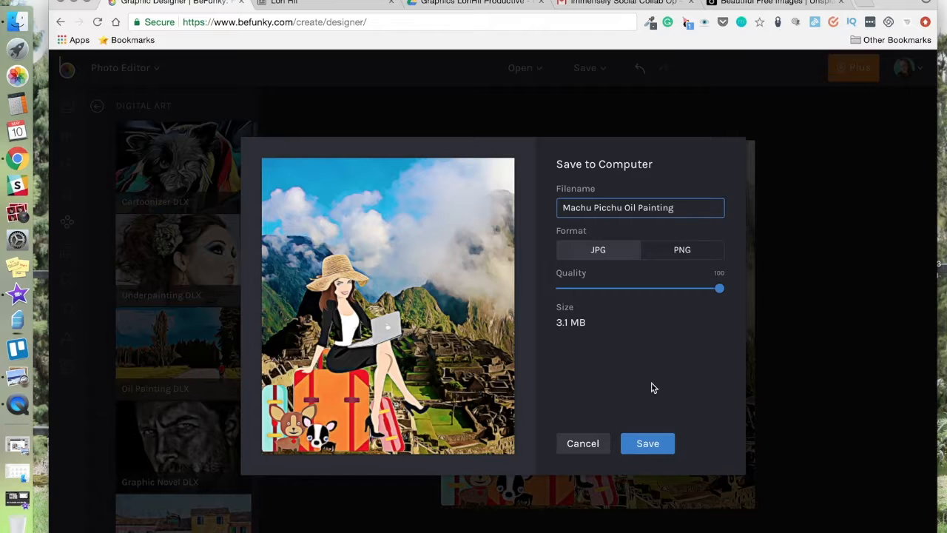
click(646, 443)
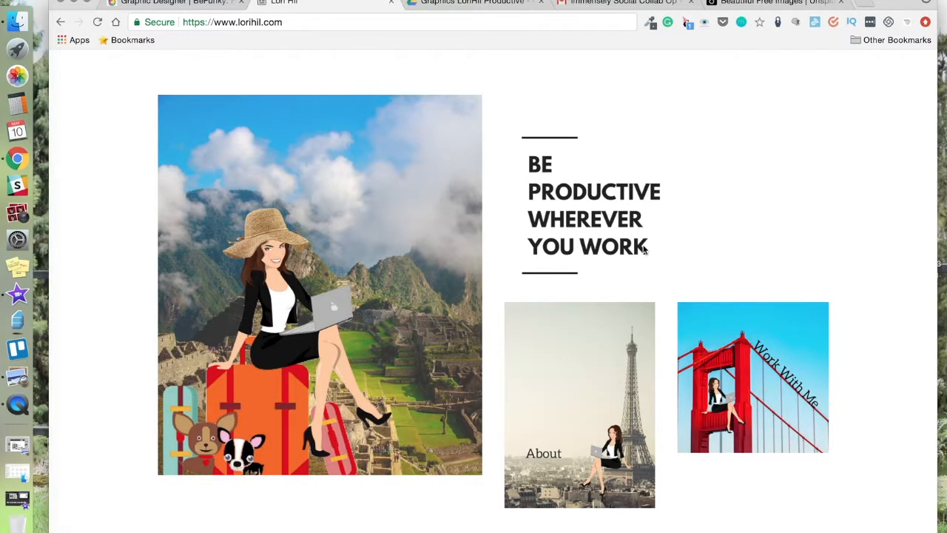
Step: Browse the stock image results for "Eiffle Tower" through page 4, and close the image library
click(215, 4)
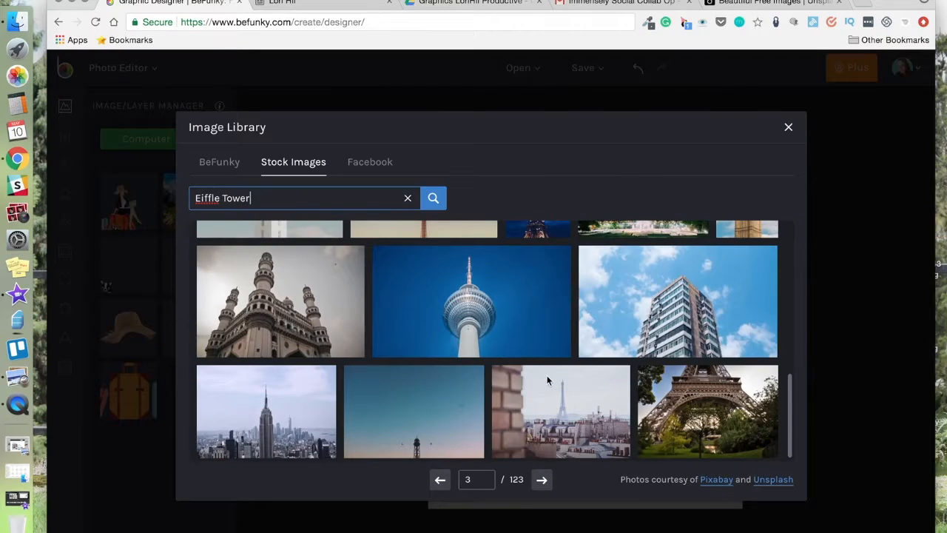
scroll(547, 379, up, 10)
scroll(547, 378, down, 10)
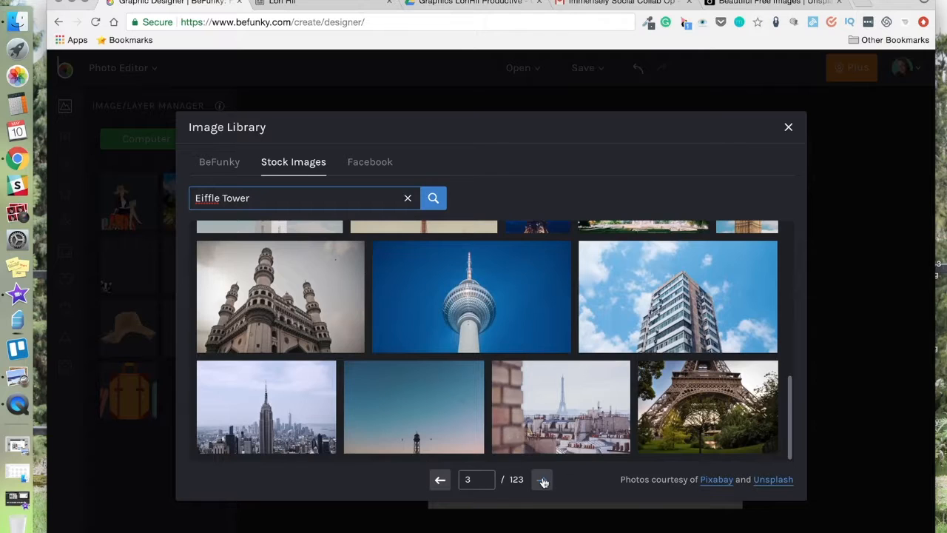
click(541, 480)
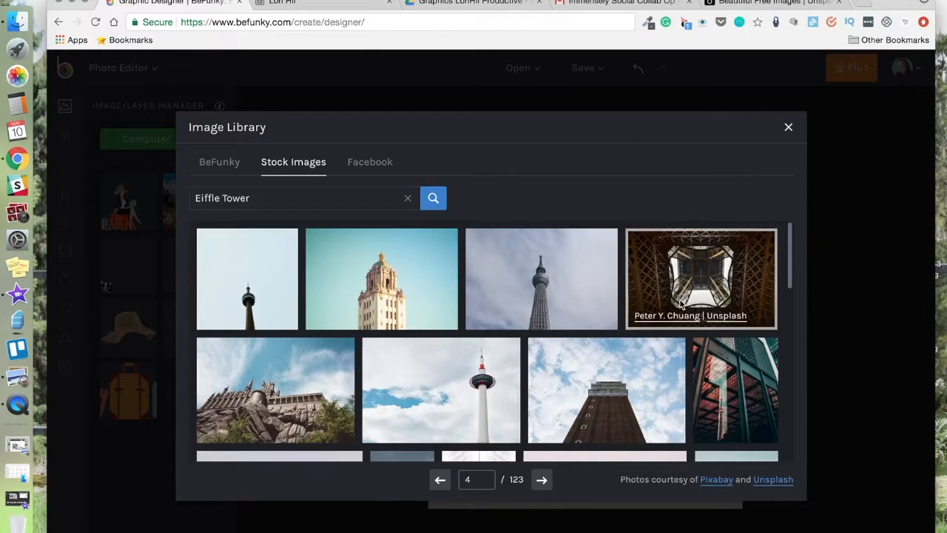
scroll(679, 303, down, 5)
scroll(679, 304, down, 5)
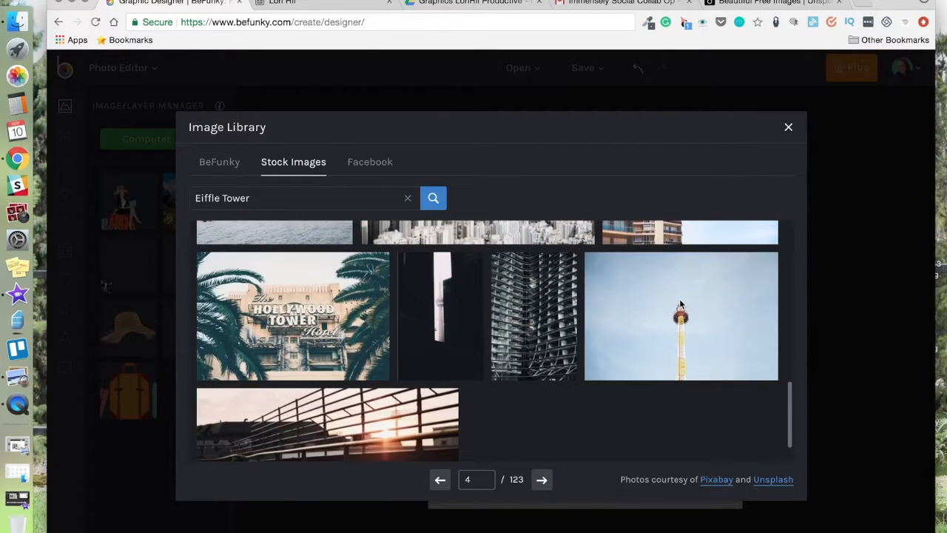
scroll(679, 303, up, 5)
scroll(679, 303, up, 2)
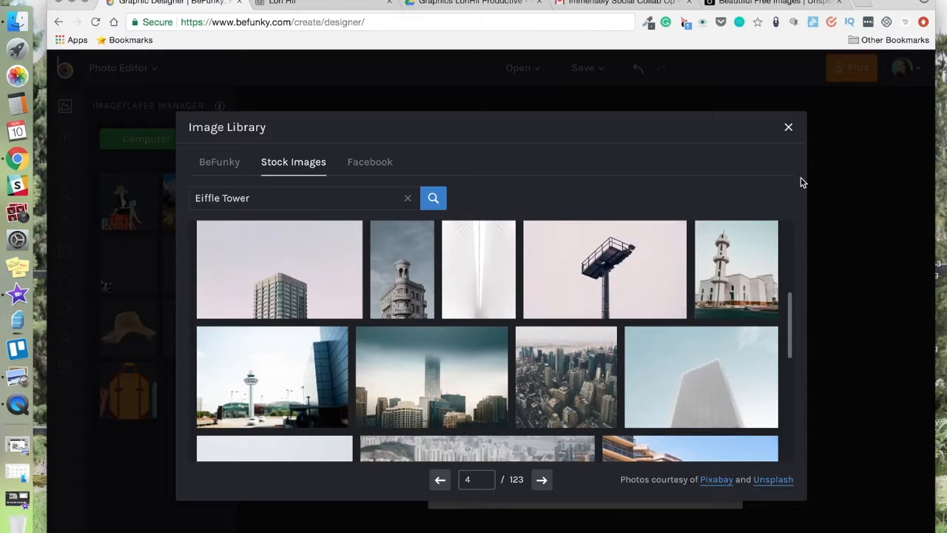
click(788, 130)
Step: Enlarge the Eiffel Tower photo to cover the portrait canvas and position it with the tower near the right edge, following the website reference
click(693, 408)
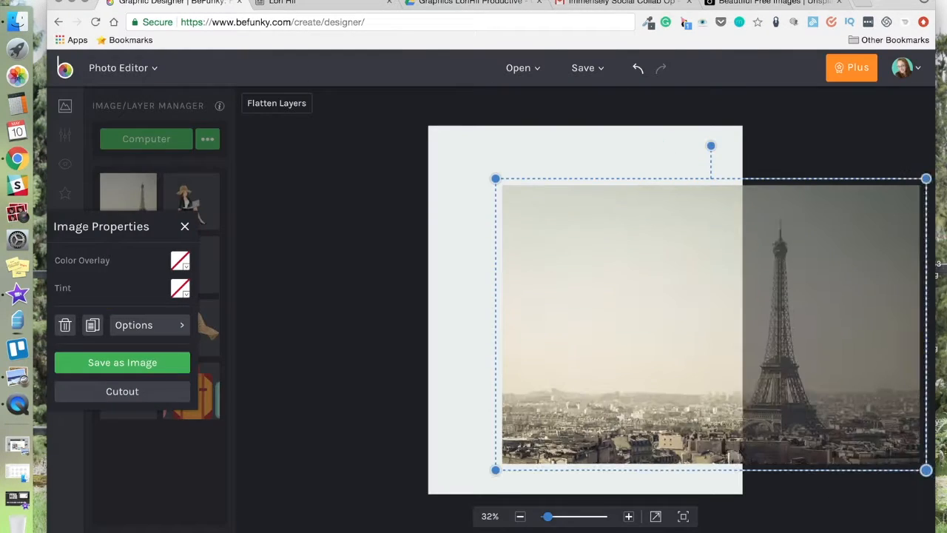
drag(496, 178, 314, 130)
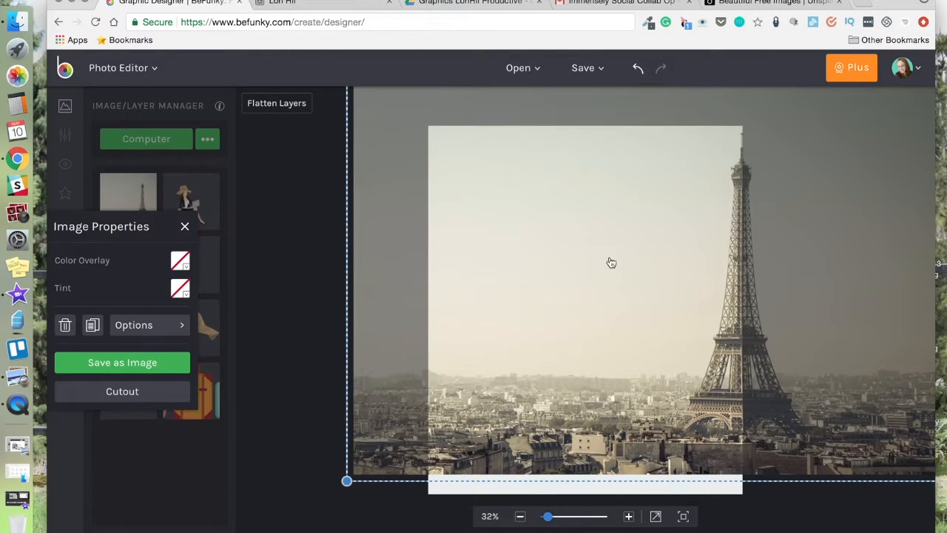
click(354, 6)
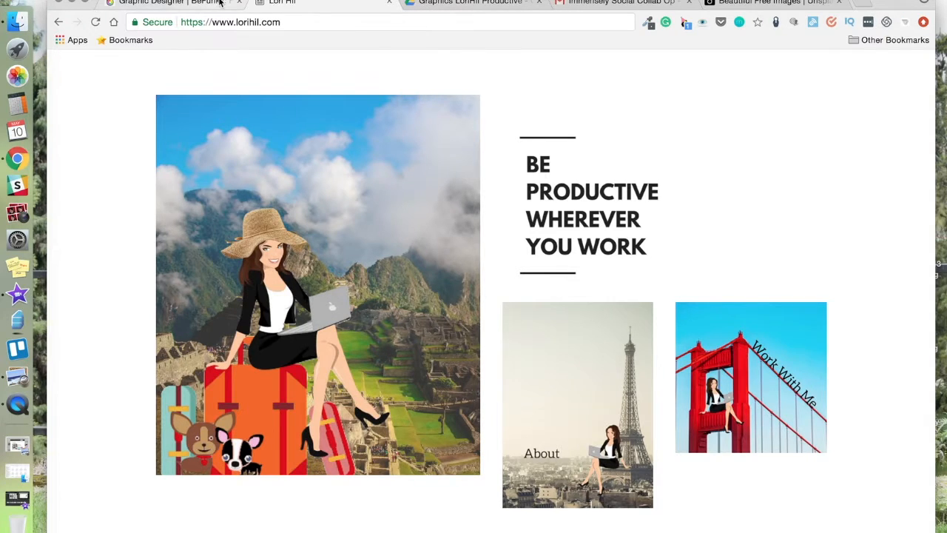
click(172, 3)
drag(629, 296, 584, 330)
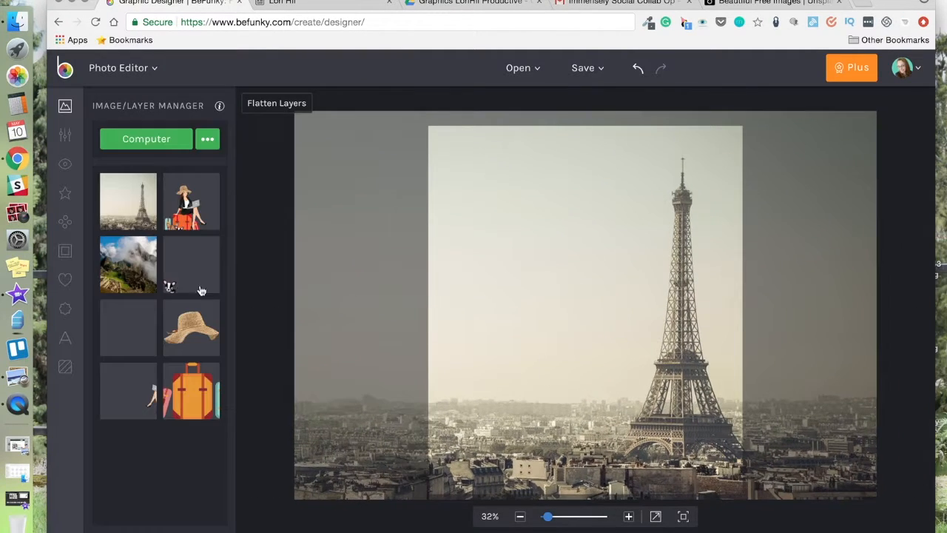
Step: Add the cutout avatar with the laptop, enlarge and position it at the tower's base, and flatten the layers
double_click(139, 401)
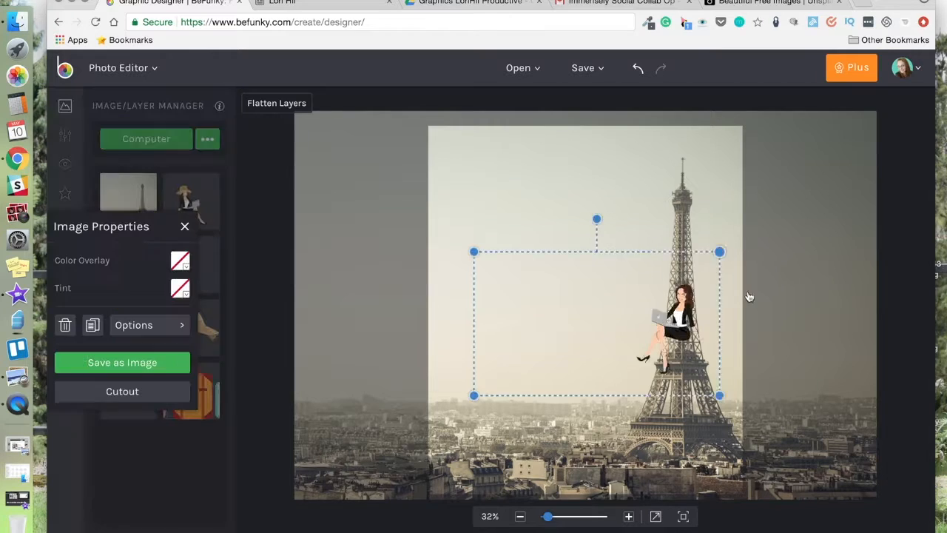
drag(681, 341, 677, 352)
drag(652, 396, 643, 412)
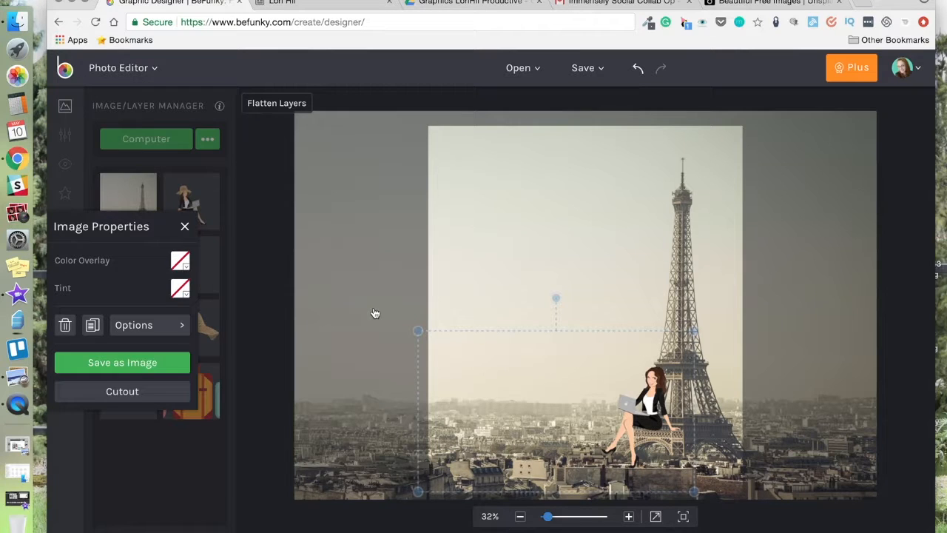
click(335, 282)
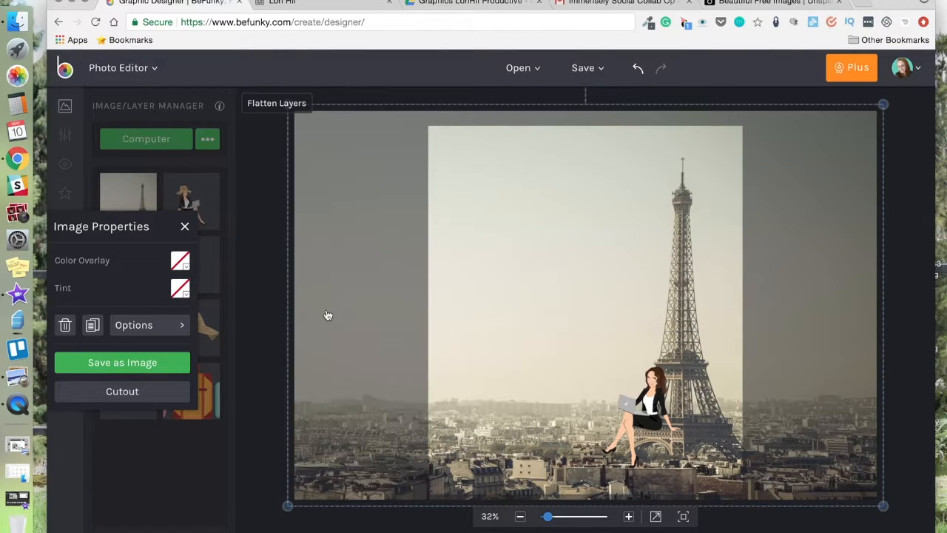
click(264, 106)
Step: Check the About graphic on the reference website and add a text box to the Eiffel Tower composition
click(350, 9)
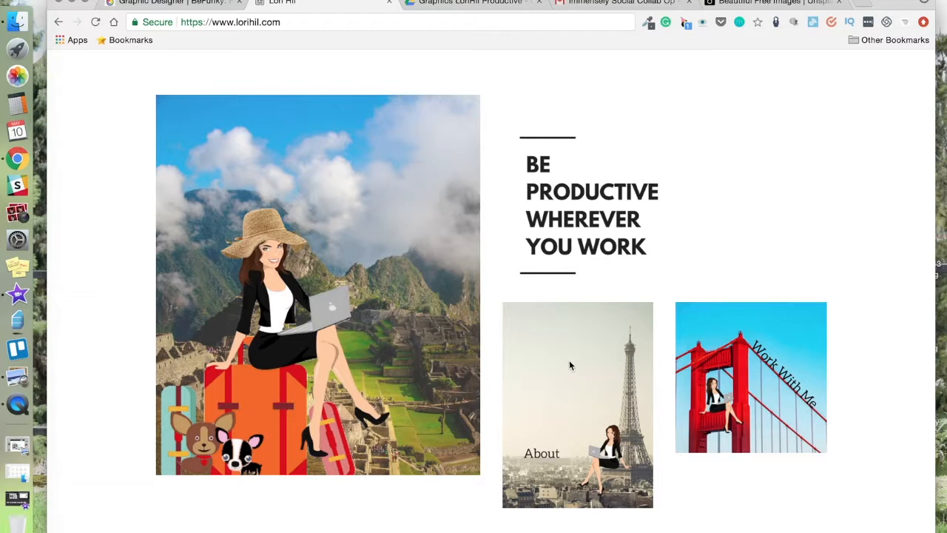
scroll(598, 362, up, 2)
scroll(599, 362, down, 3)
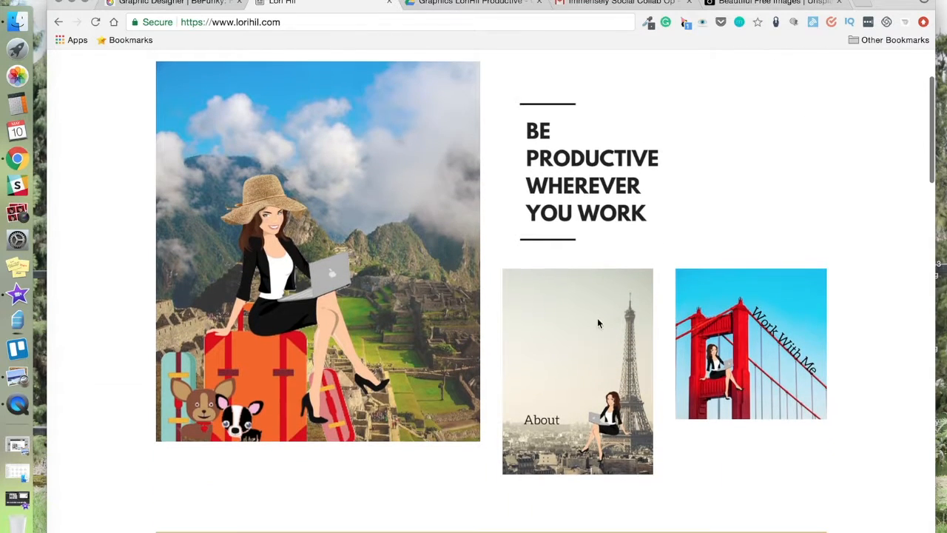
click(201, 3)
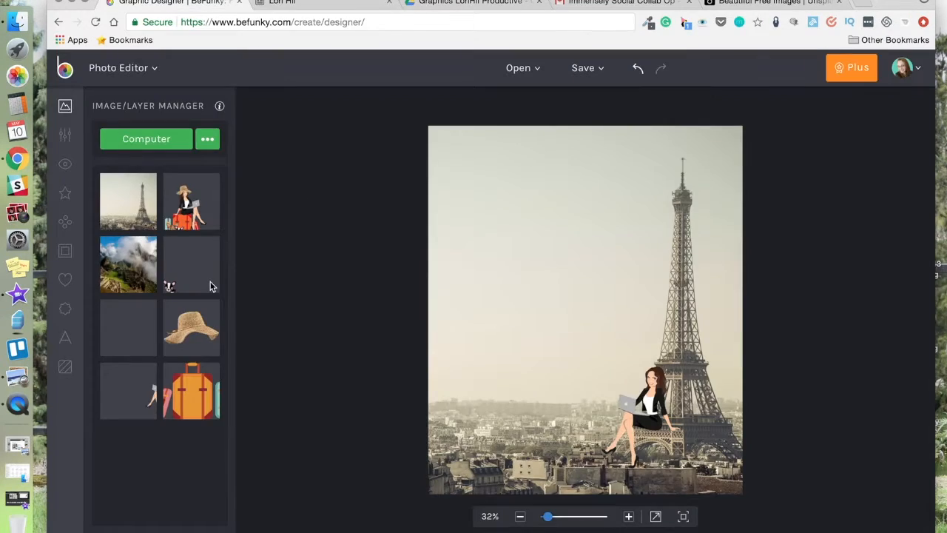
click(71, 337)
click(163, 142)
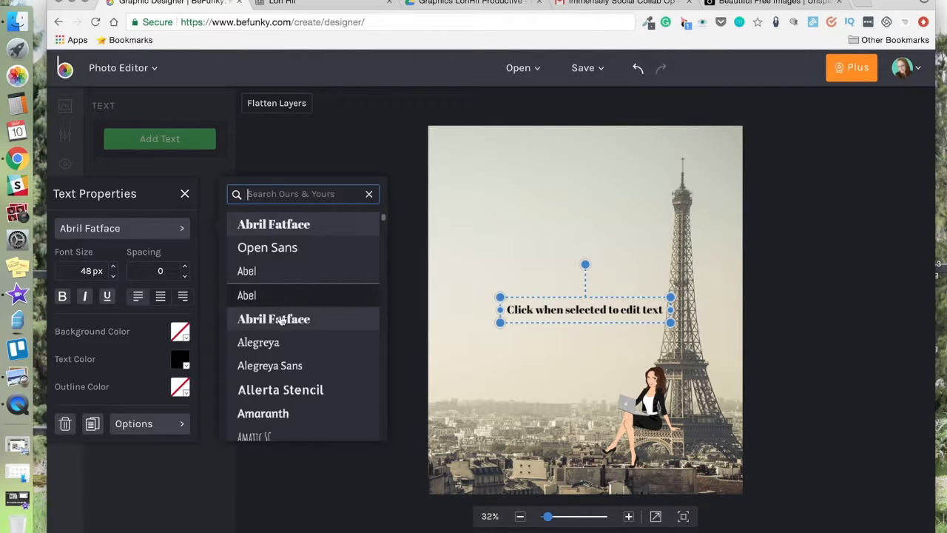
Step: Make the text read "About" in the Abel font at 100 px, placed to the left of the seated woman
scroll(294, 227, down, 5)
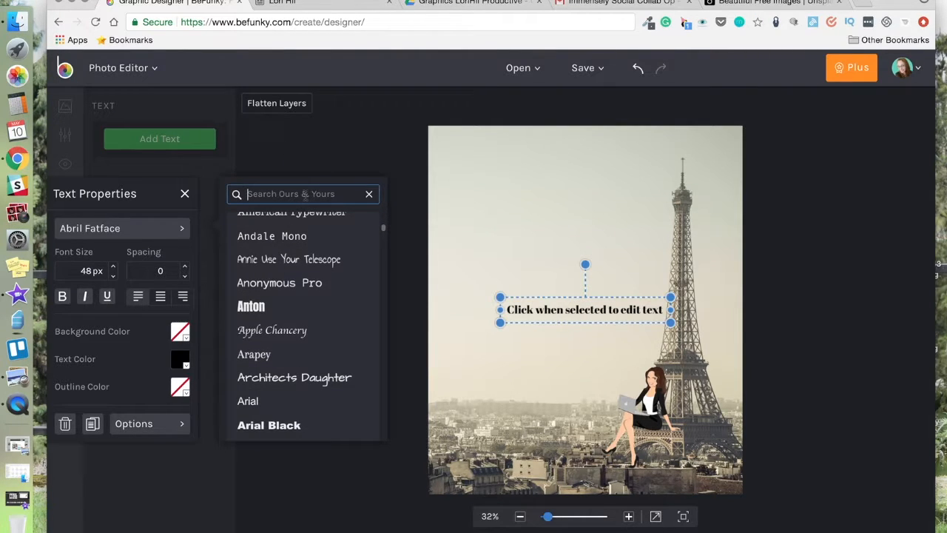
scroll(317, 310, up, 5)
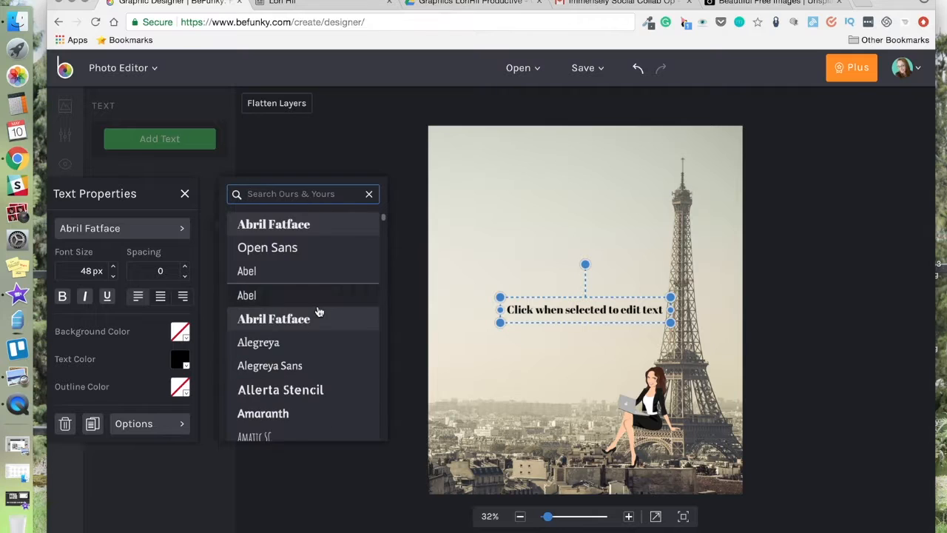
click(293, 231)
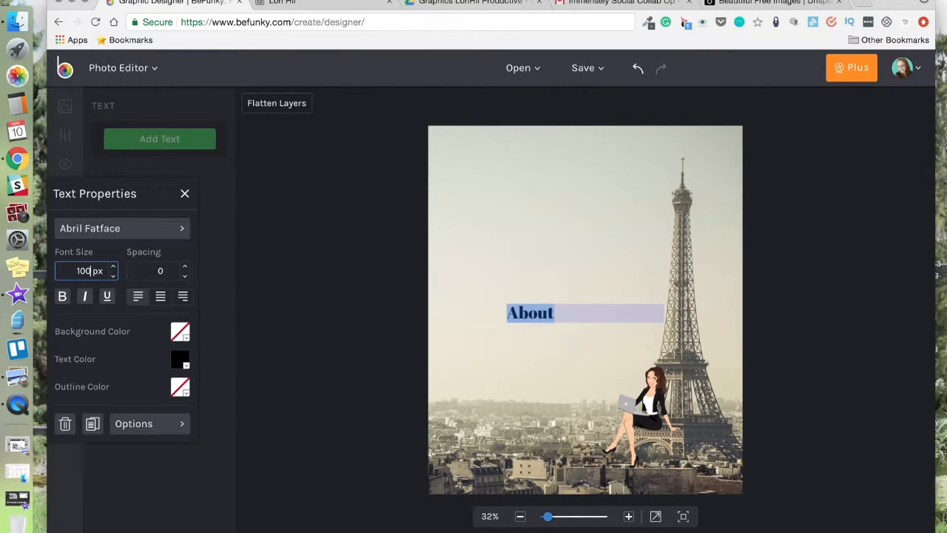
drag(547, 326, 542, 411)
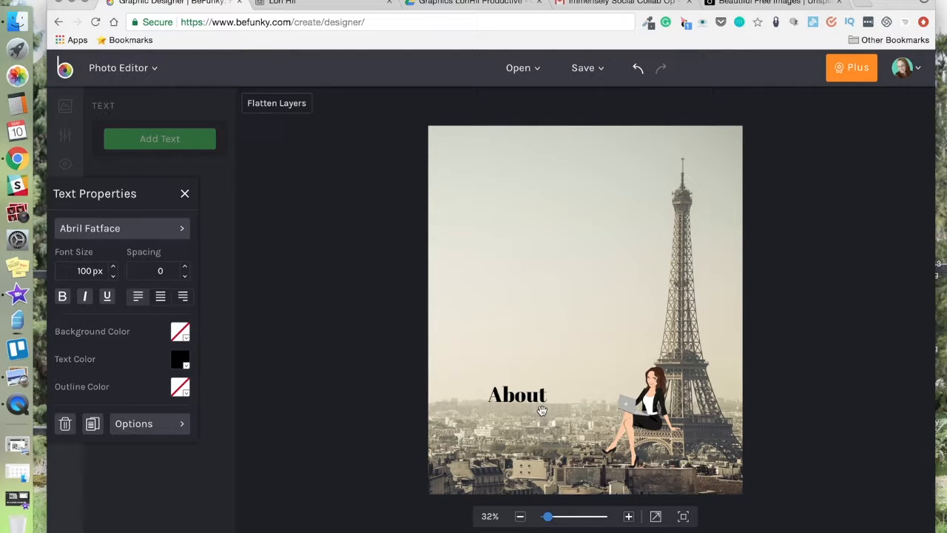
click(122, 228)
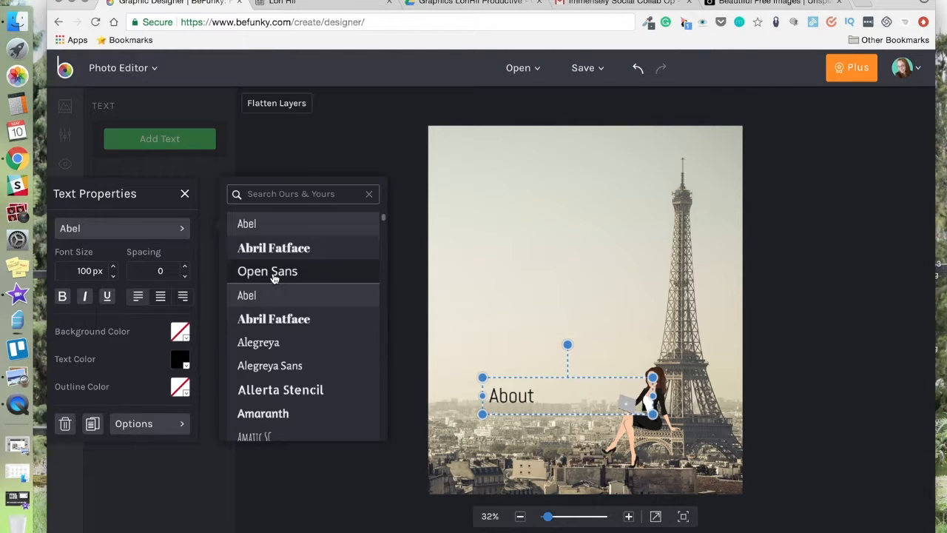
click(407, 173)
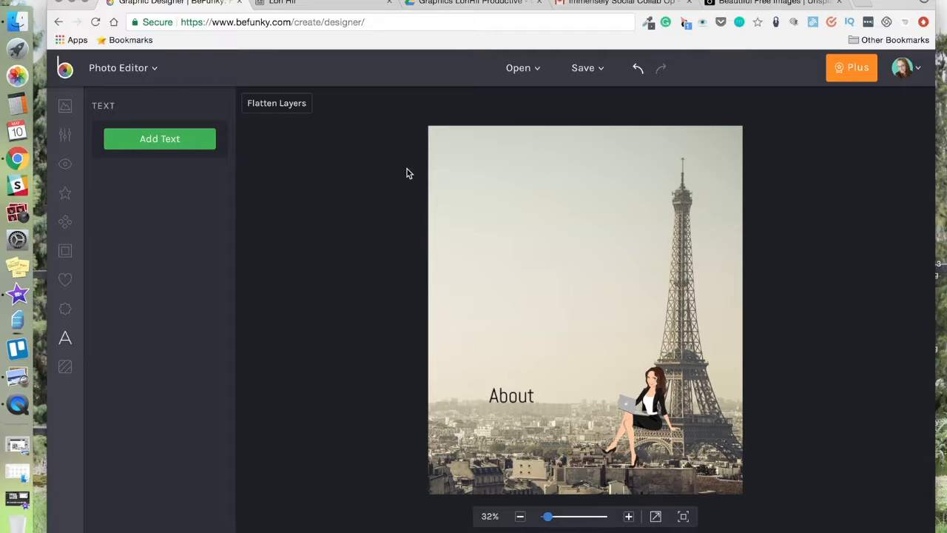
Step: Apply the Oil Painting DLX effect from Digital Art at a moderately reduced strength, and start saving the composition
click(344, 2)
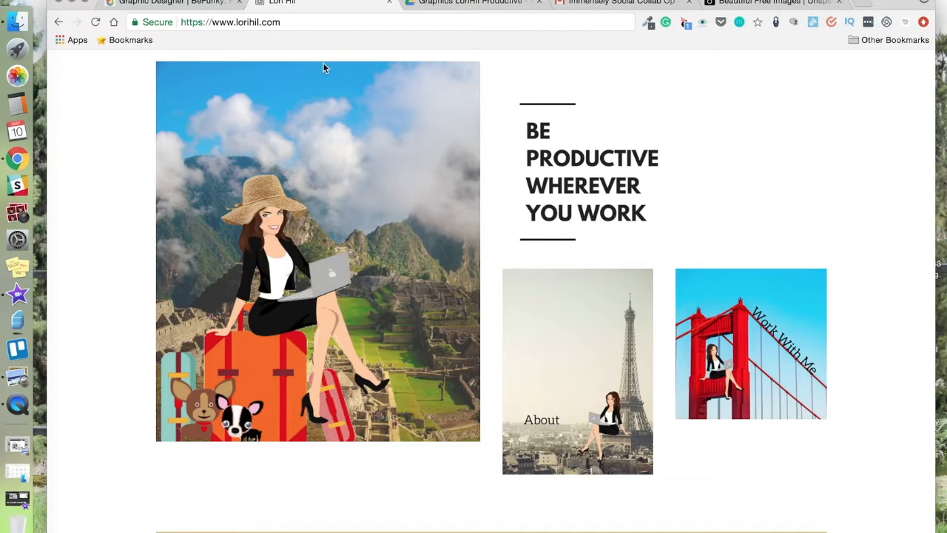
click(206, 3)
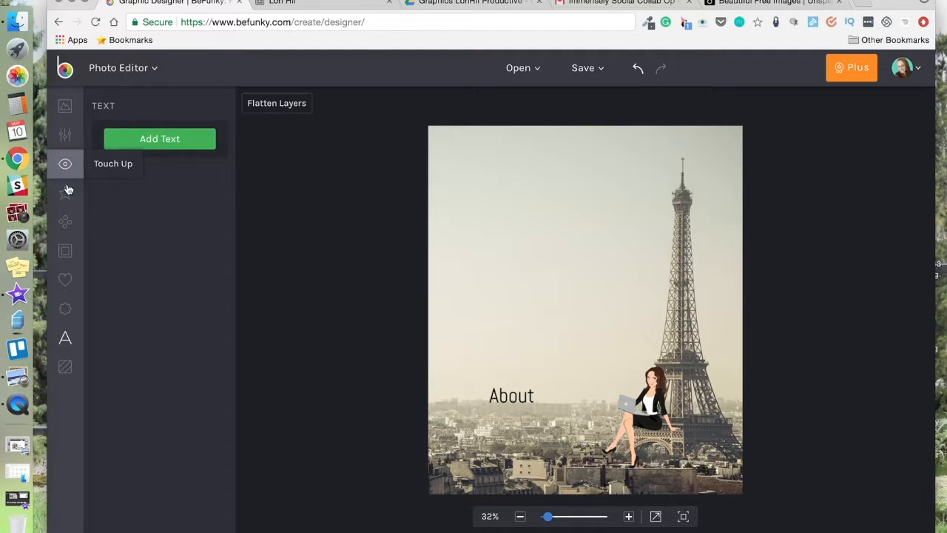
click(65, 220)
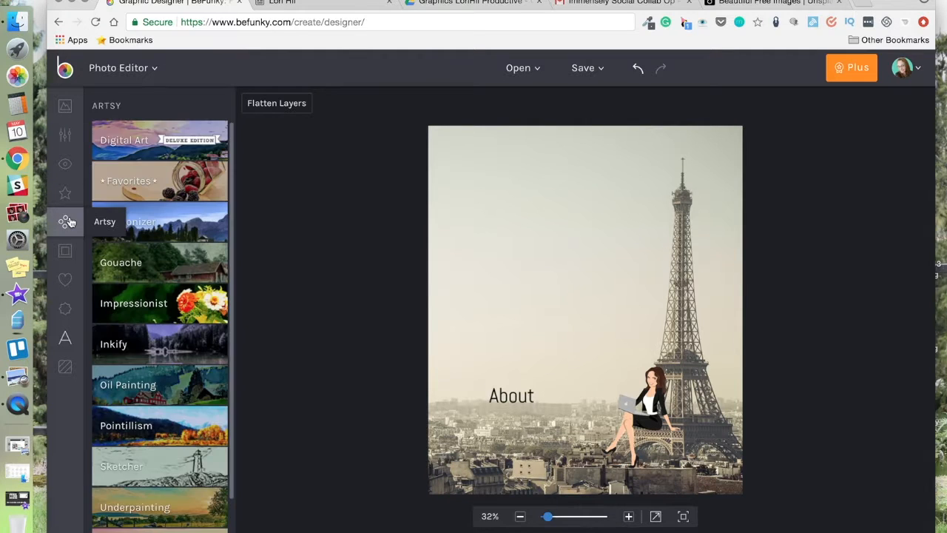
click(116, 148)
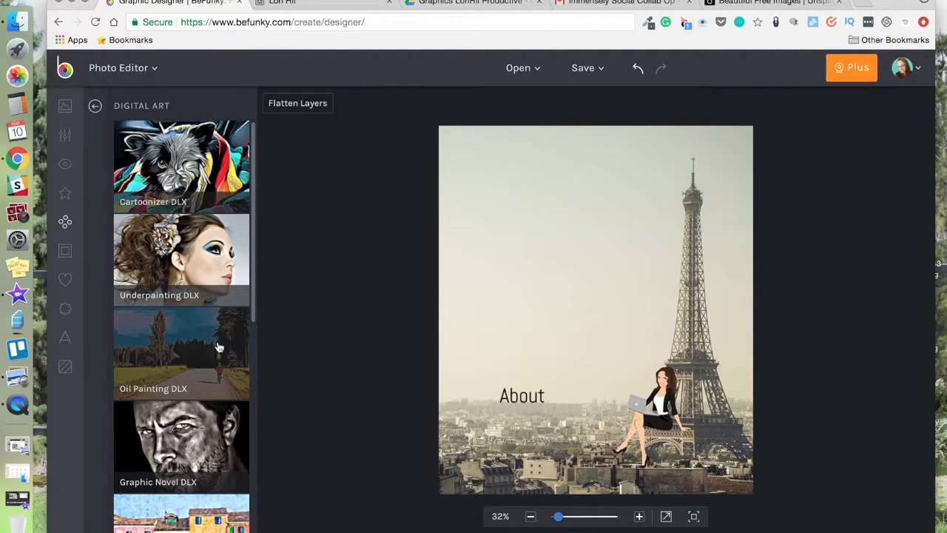
click(216, 320)
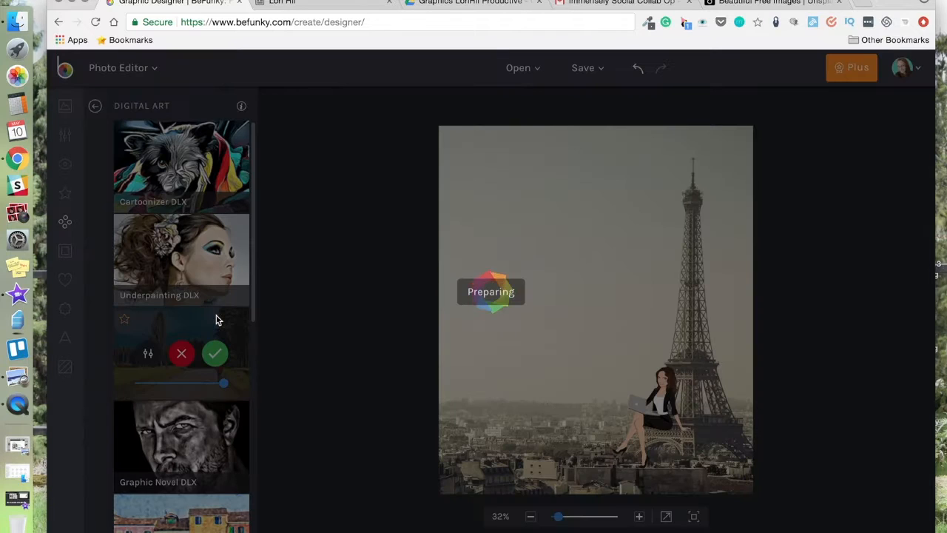
drag(197, 389, 191, 390)
click(214, 353)
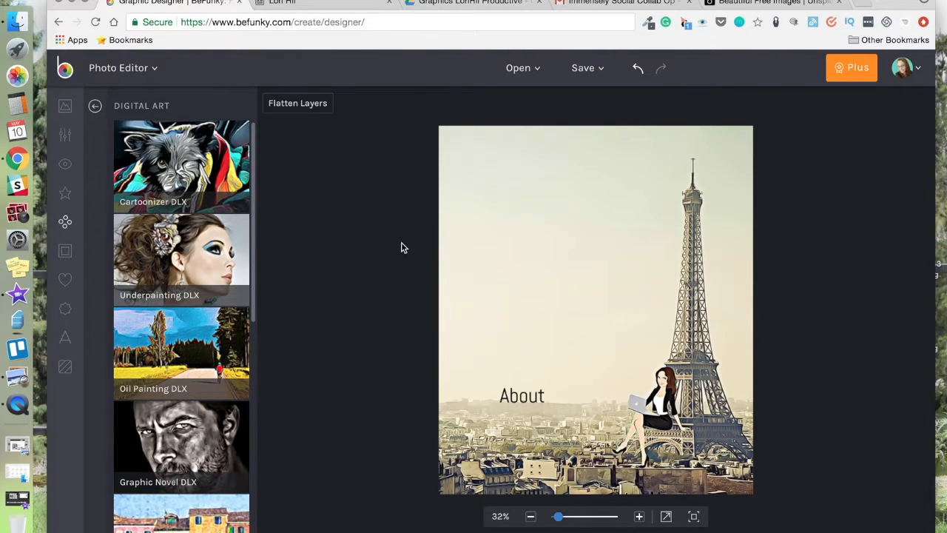
click(583, 71)
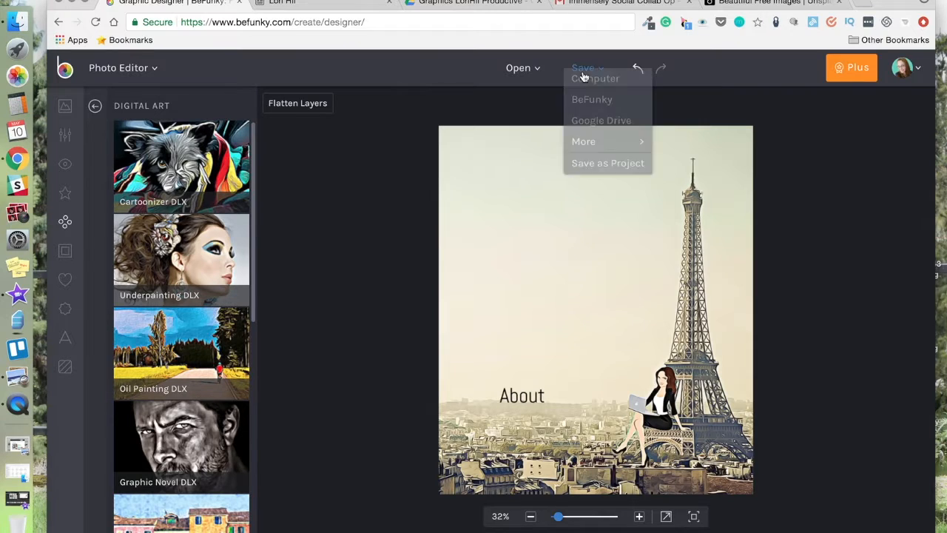
click(591, 96)
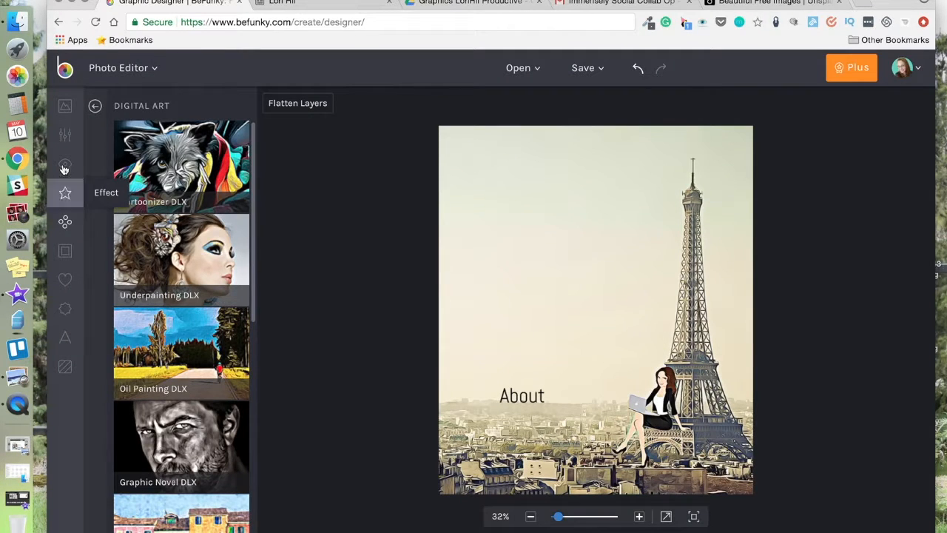
Step: Preview the Clarity, Vibrance and Fill Light adjustments on the Eiffel Tower composition
click(66, 134)
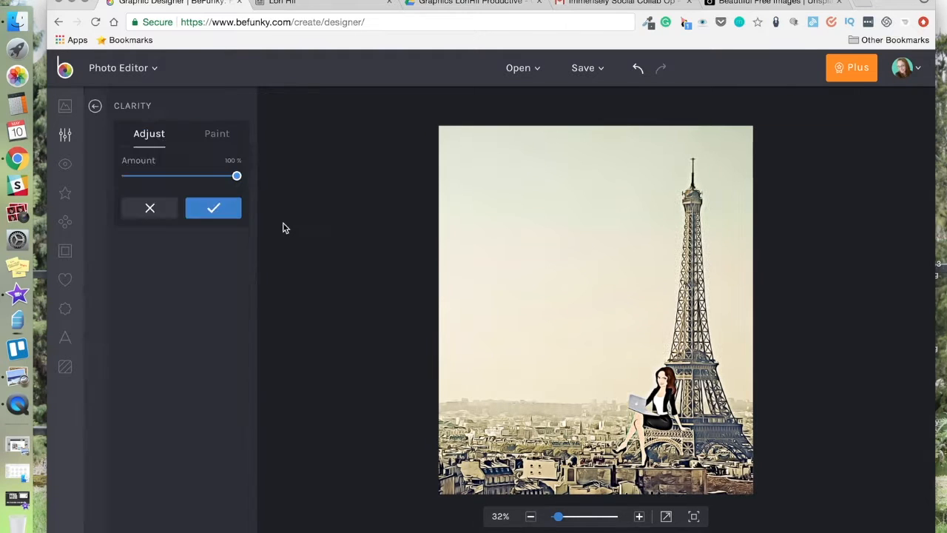
click(145, 208)
scroll(222, 303, up, 2)
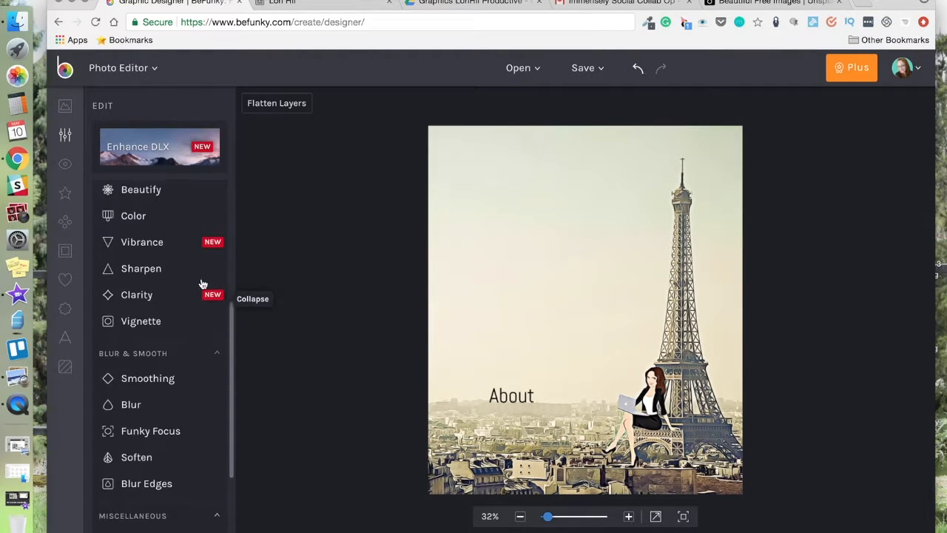
click(172, 243)
click(155, 210)
scroll(158, 215, up, 2)
click(158, 258)
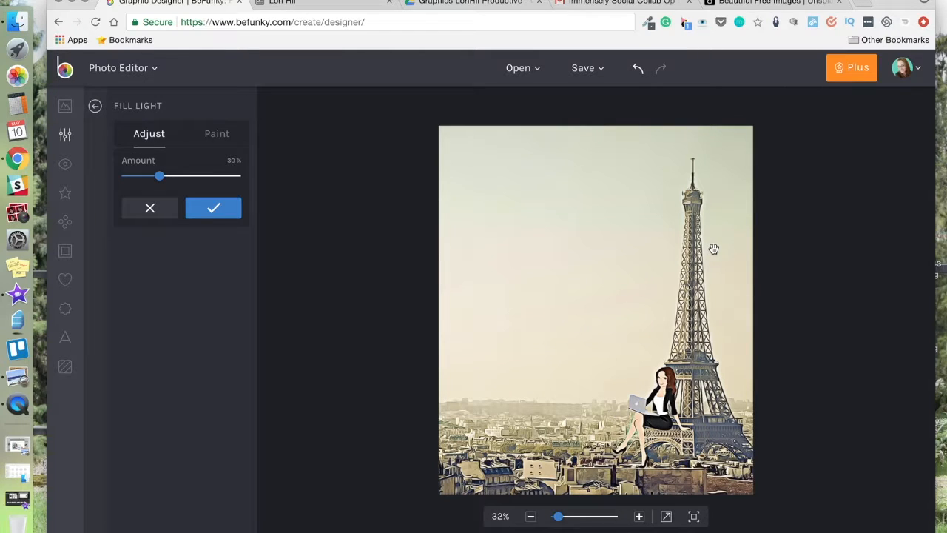
Step: Open the blank "wideimage" file from the Desktop in the editor as a new landscape canvas
click(319, 4)
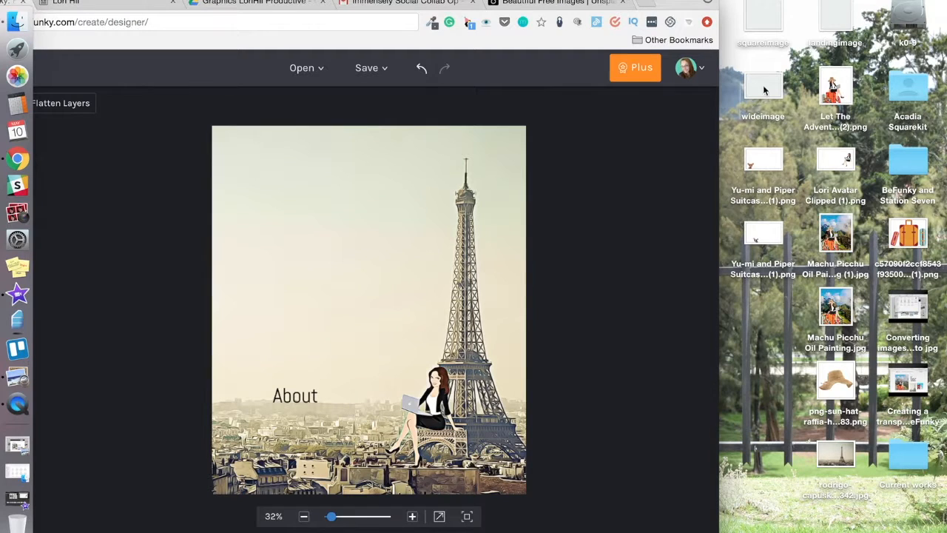
drag(763, 88, 363, 247)
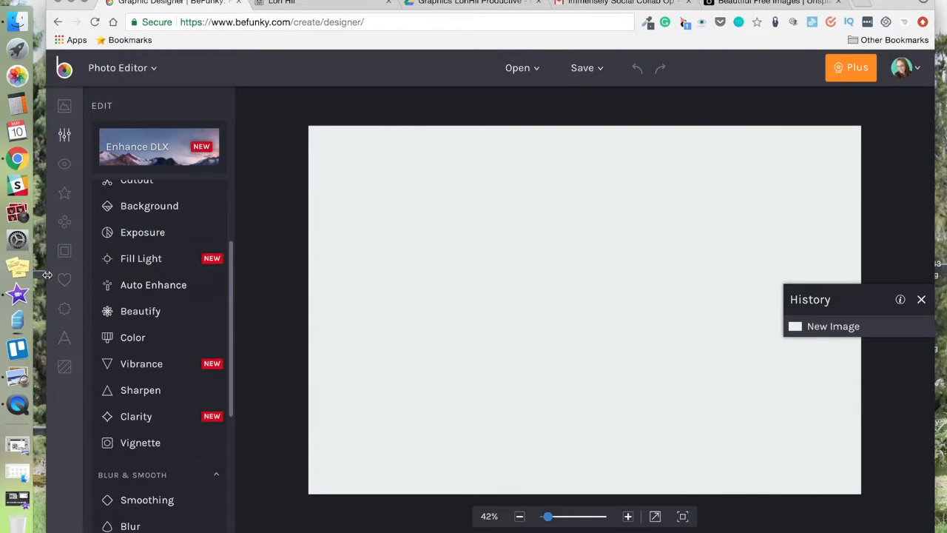
Step: Import the red suspension bridge photo from the computer onto the blank landscape canvas
scroll(130, 242, up, 3)
click(64, 107)
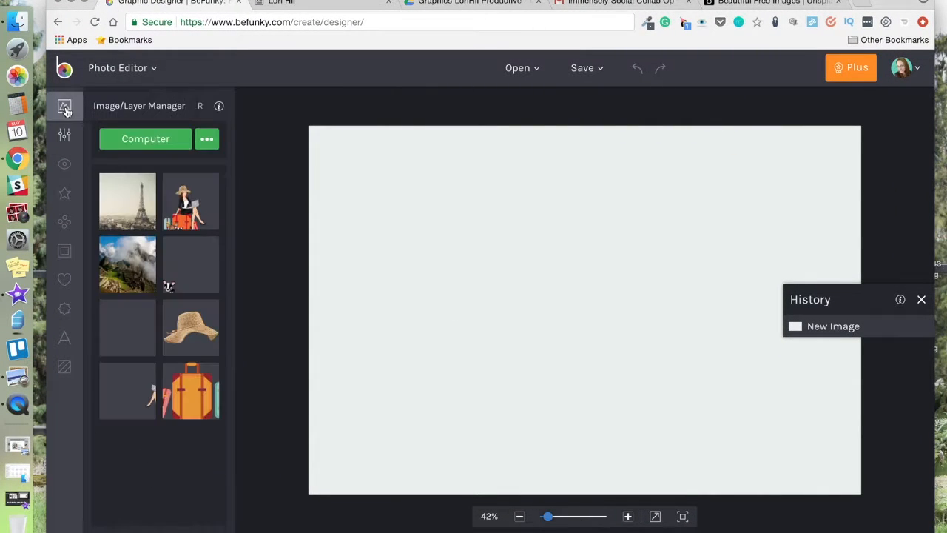
click(206, 139)
click(786, 111)
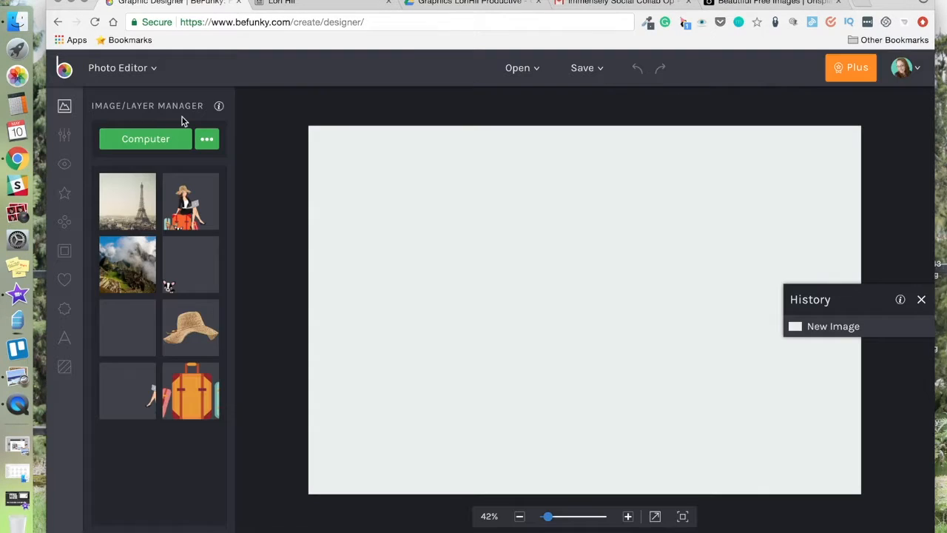
click(150, 141)
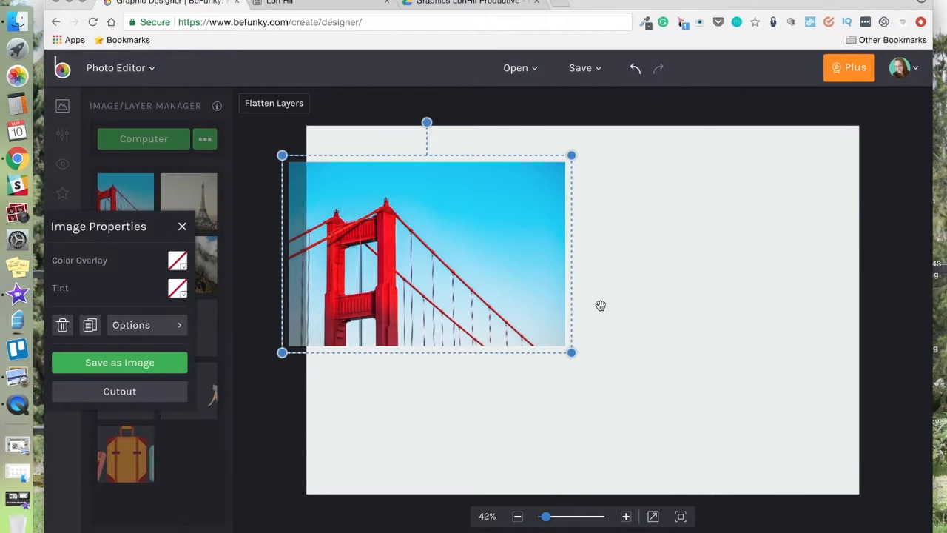
Step: Enlarge and reposition the bridge photo until it fills the entire canvas
drag(571, 351, 836, 453)
drag(709, 330, 734, 301)
drag(808, 459, 872, 495)
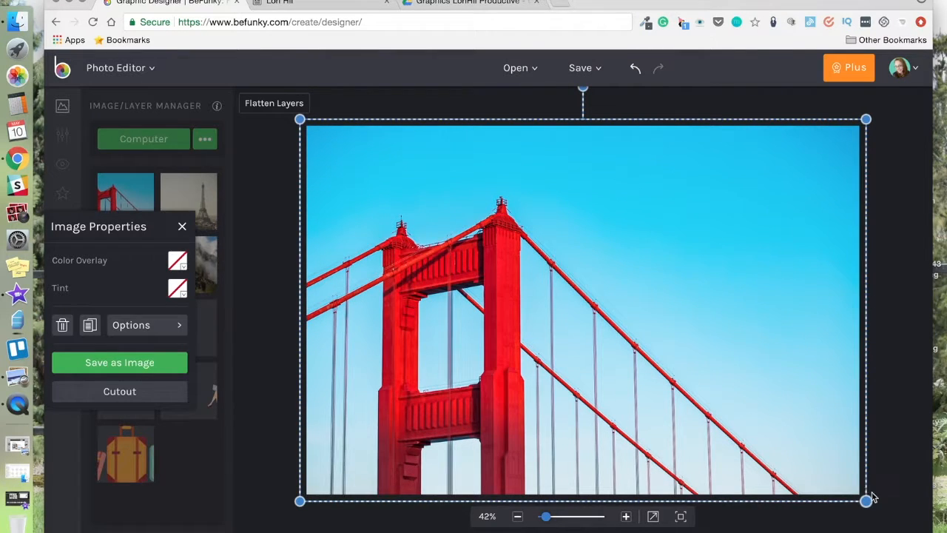
click(904, 355)
Step: Add the seated woman with laptop cutout, flip it horizontally, and seat her on the bridge tower's lower crossbeam
mouse_move(203, 393)
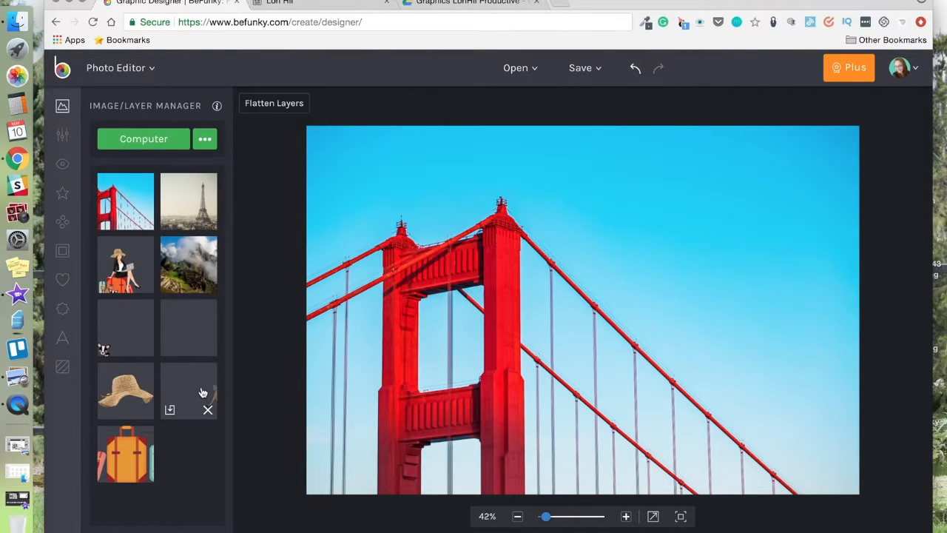
double_click(202, 392)
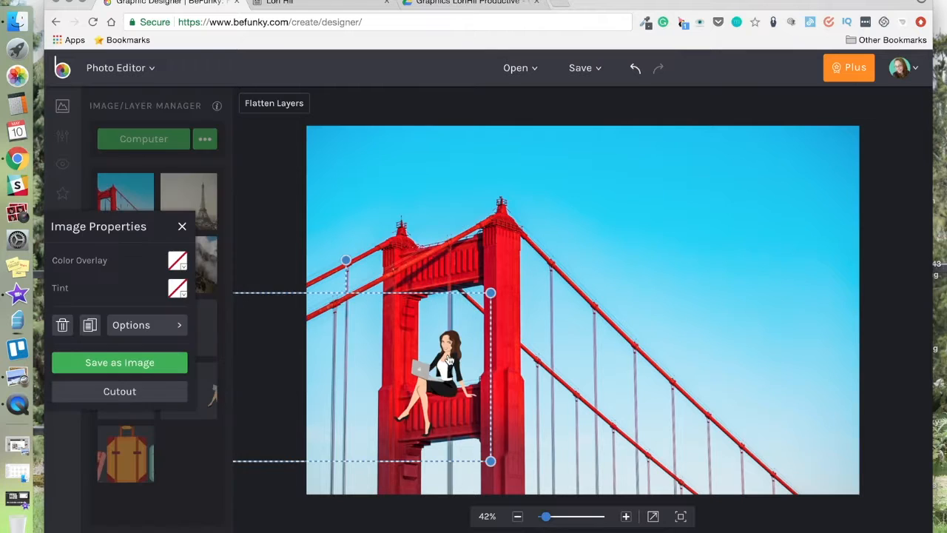
click(157, 330)
click(232, 359)
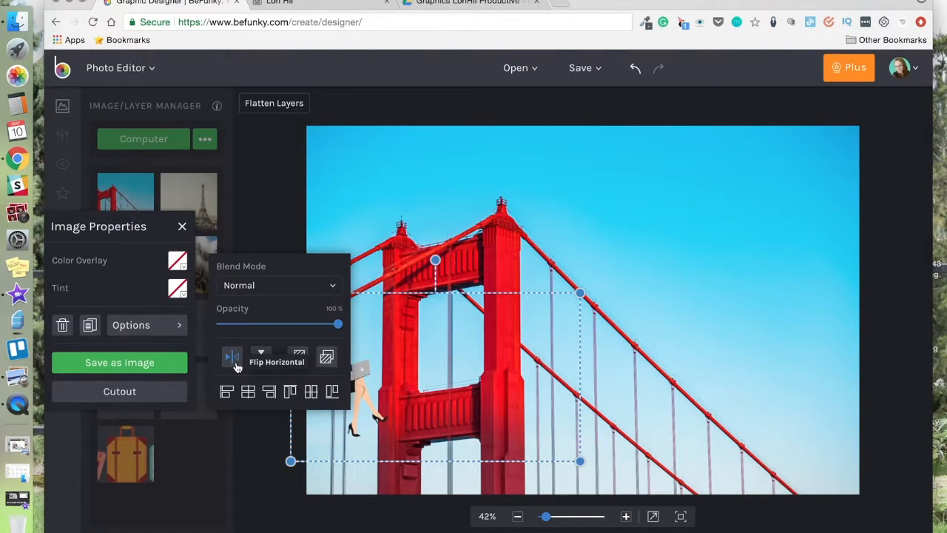
click(450, 403)
drag(451, 403, 482, 413)
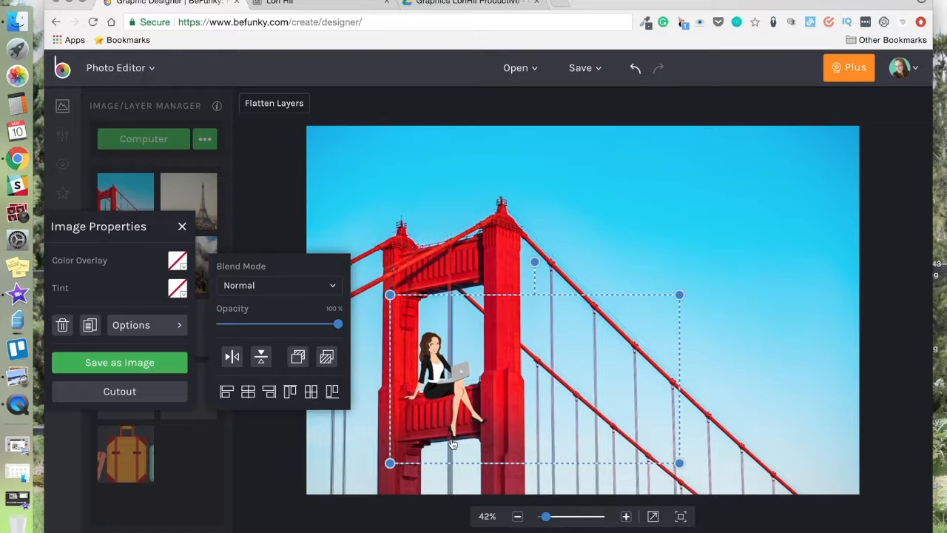
click(681, 204)
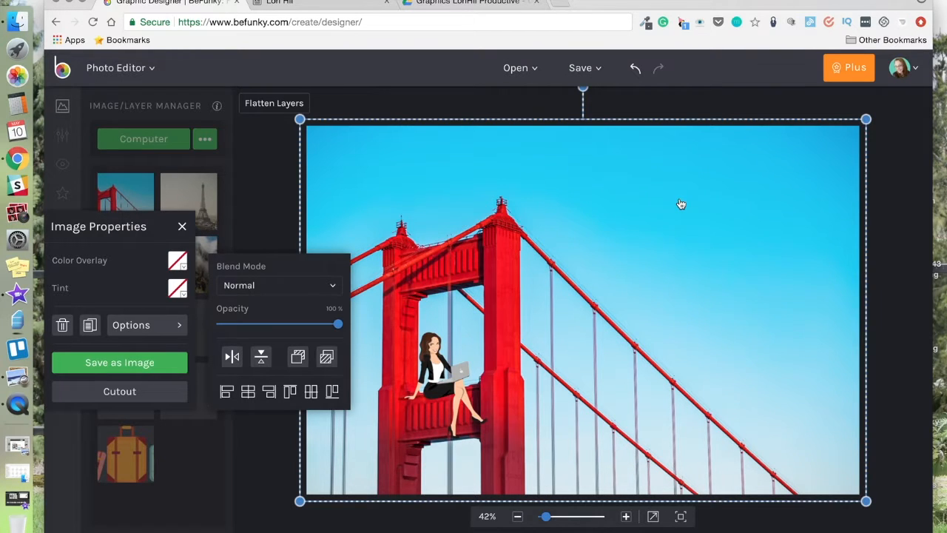
click(292, 154)
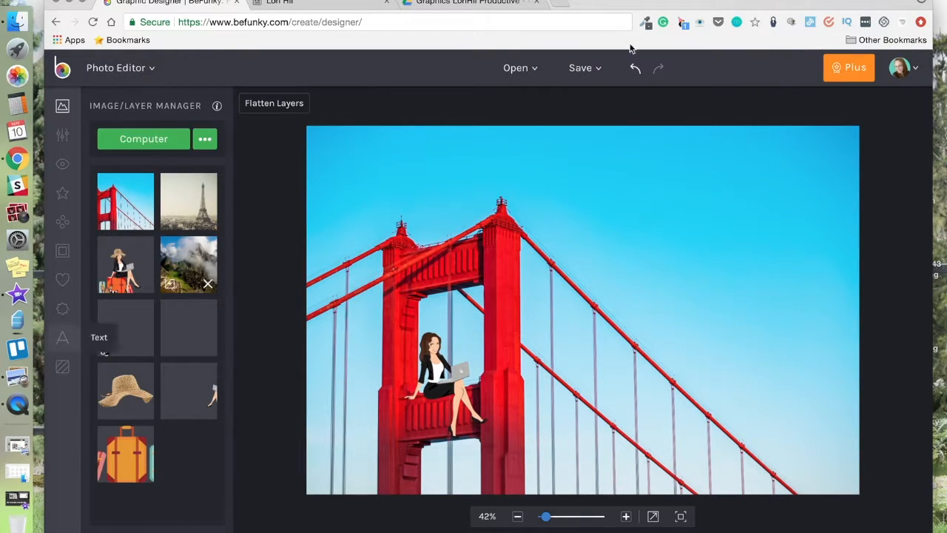
Step: Check the bridge graphic on the lorihil.com page for reference and add the text "Work With Me" in Abel at 82 px
click(398, 4)
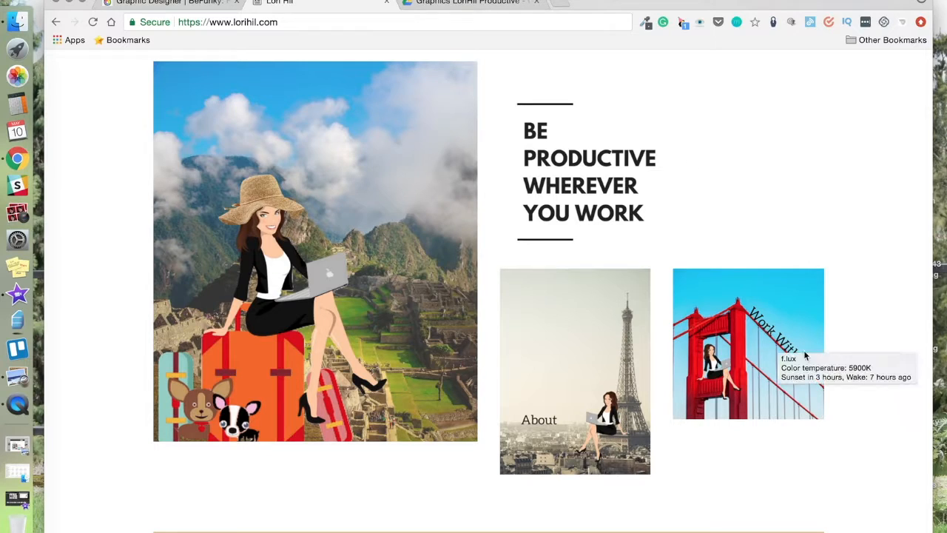
click(211, 4)
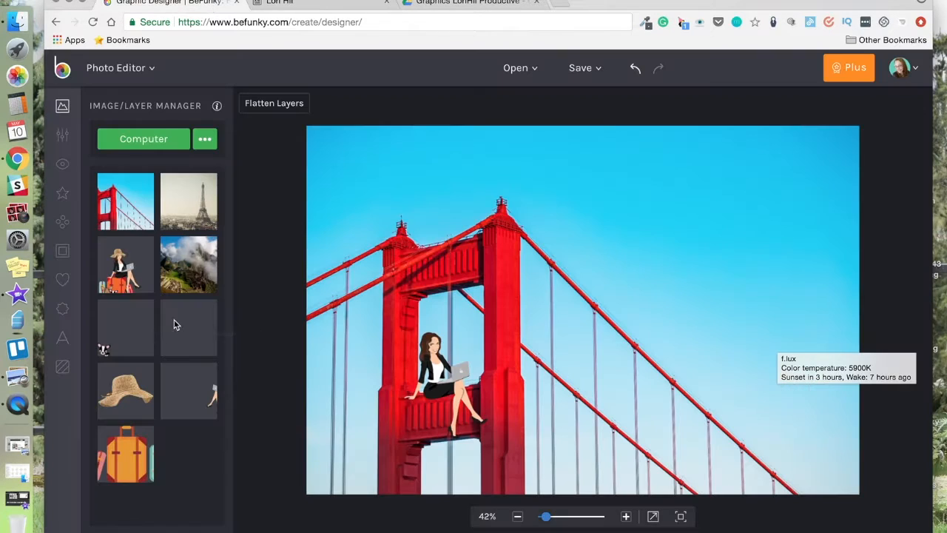
click(56, 339)
click(156, 139)
text(Work With Me)
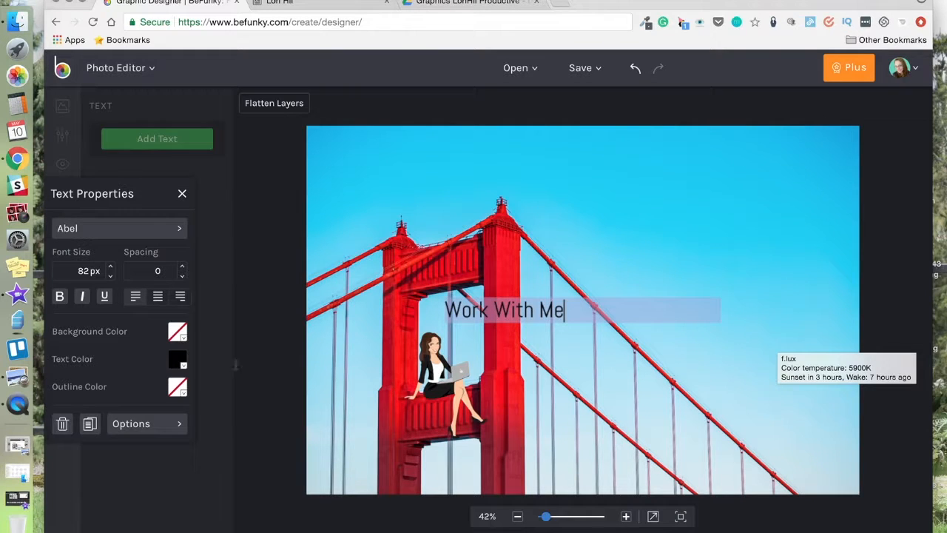
click(692, 275)
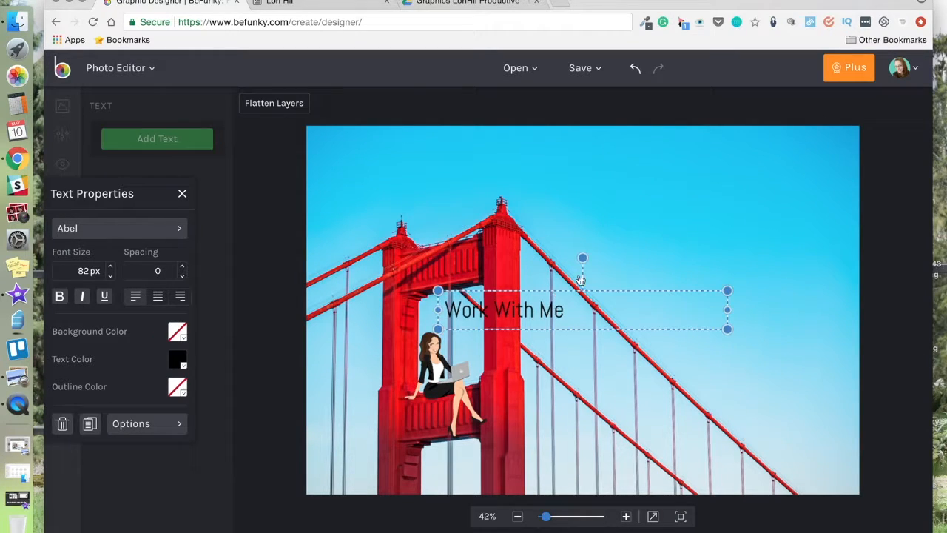
Step: Rotate the "Work With Me" text to follow the slope of the upper bridge cable, place it along the cable, and flatten the layers
drag(586, 256, 620, 271)
drag(546, 281, 624, 327)
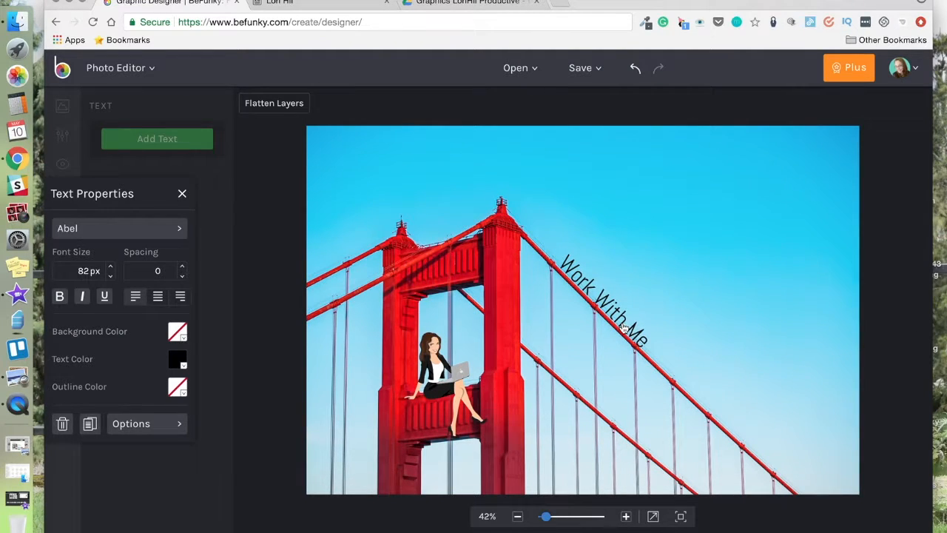
click(273, 103)
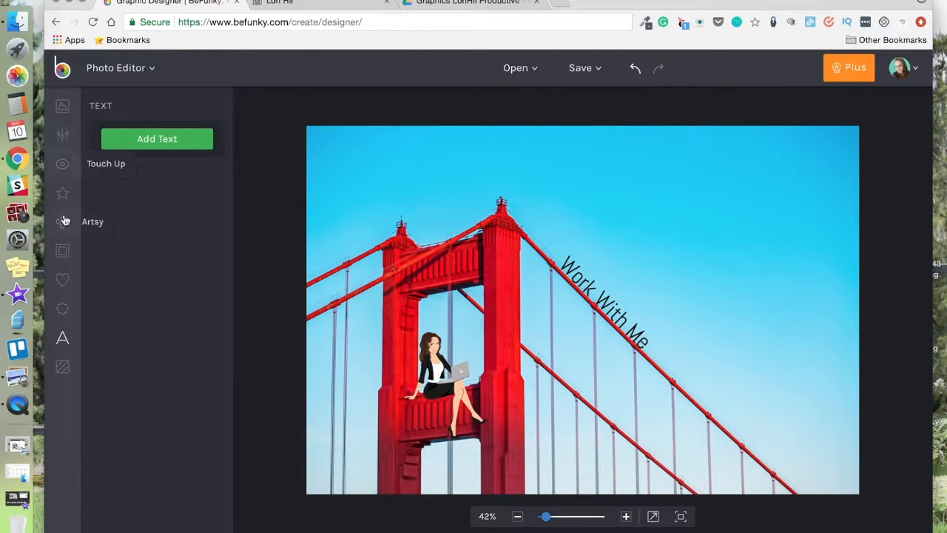
Step: Apply the Oil Painting DLX effect from Digital Art to the bridge composition at a slightly reduced strength
click(63, 221)
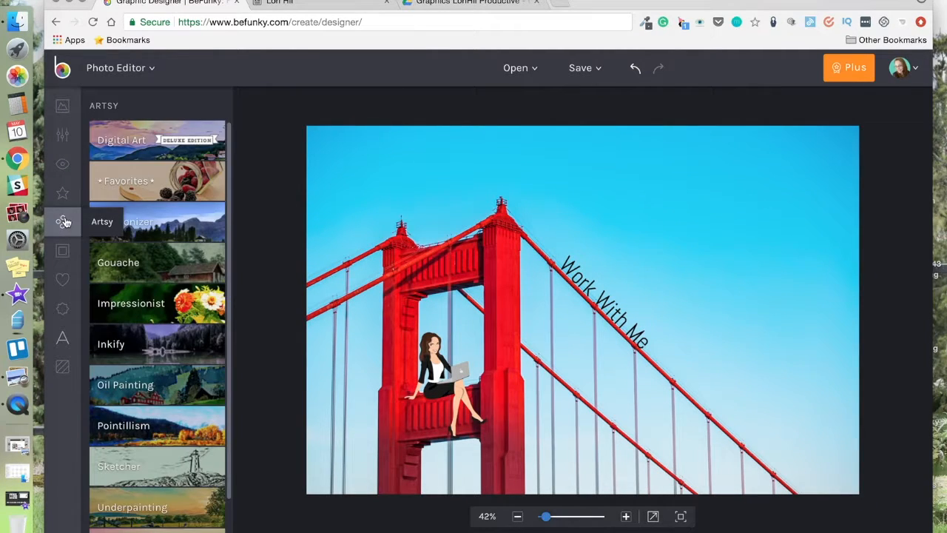
click(128, 150)
click(194, 363)
drag(192, 384, 184, 385)
Step: Save the bridge composition to the computer as a JPG at quality 100
click(580, 68)
click(592, 92)
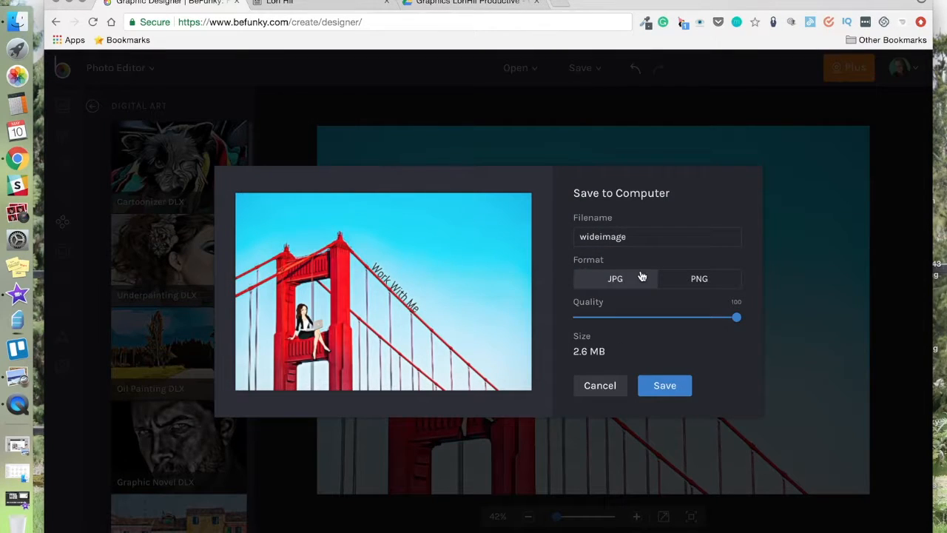
click(648, 238)
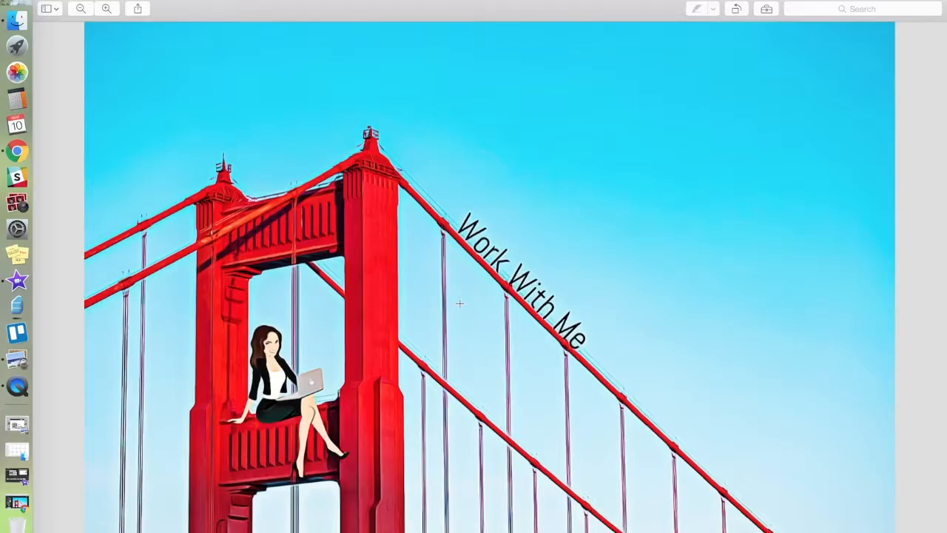
Step: In Preview, spread out the windows of the Machu Picchu, Eiffel Tower and bridge graphics side by side to compare them
drag(535, 14, 646, 12)
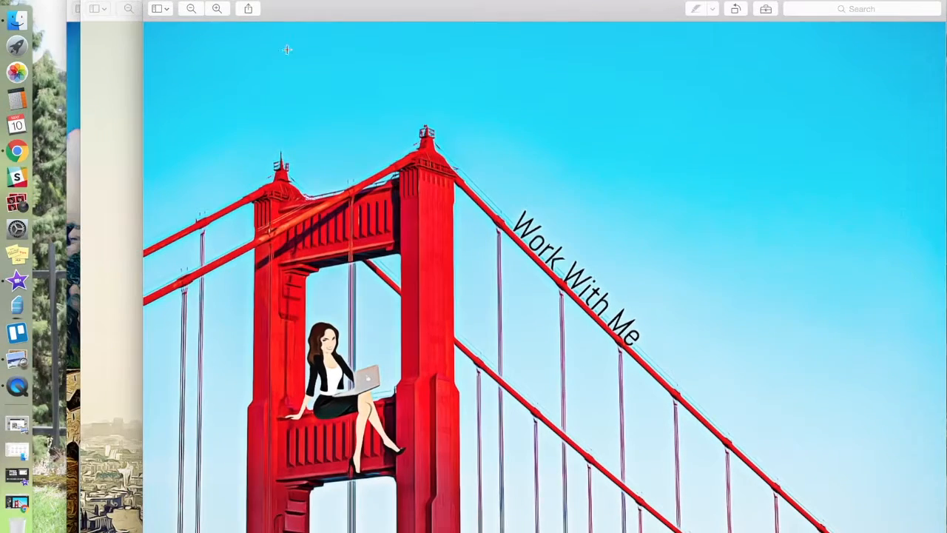
click(118, 96)
drag(302, 3, 514, 3)
click(99, 86)
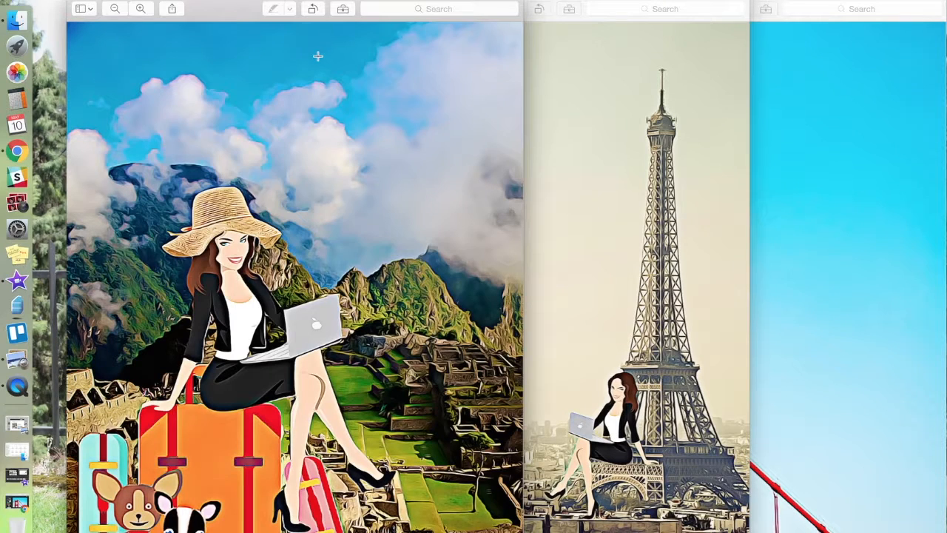
drag(379, 2, 347, 3)
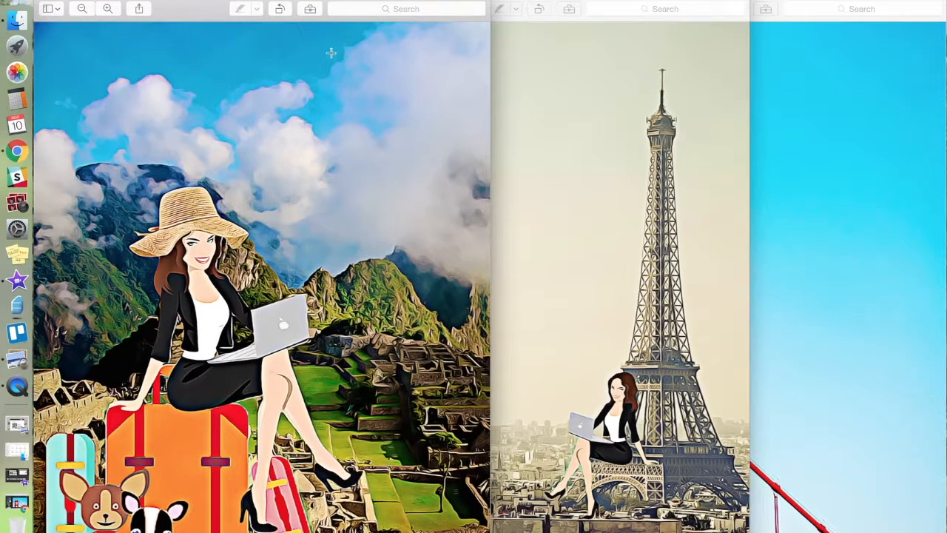